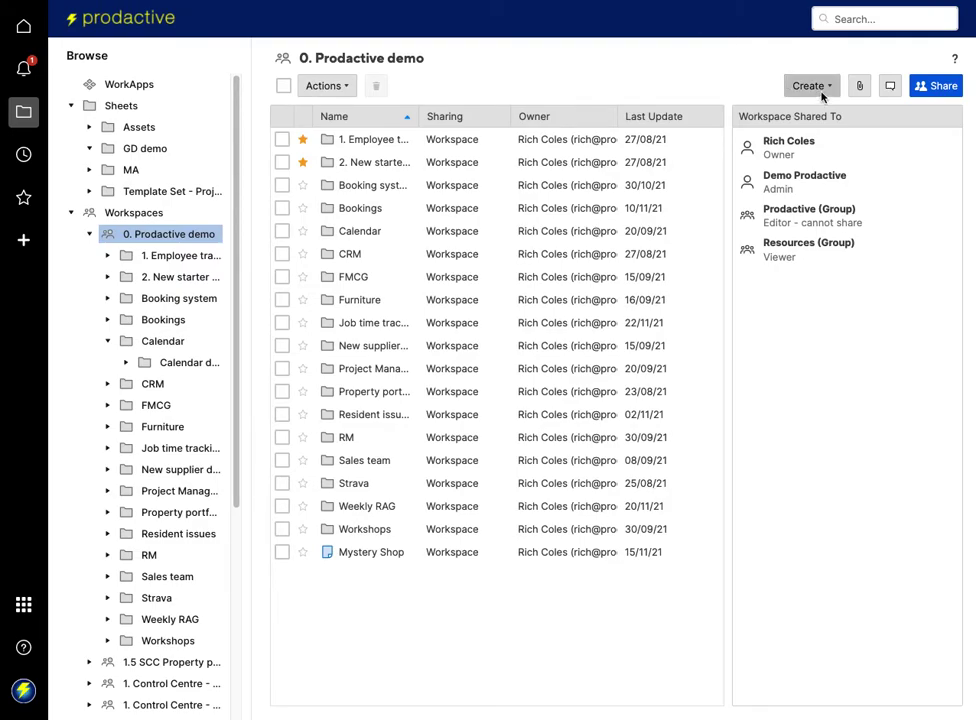
- Create a project sheet named "Refurb" in the Prodactive demo workspace and open it
left_click(823, 96)
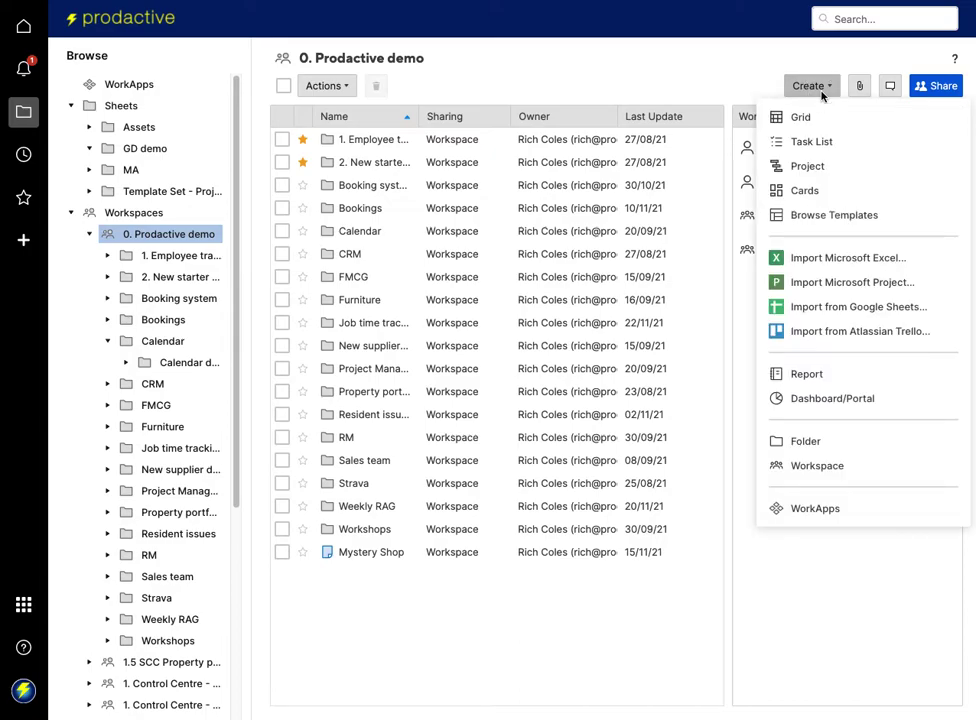
left_click(815, 168)
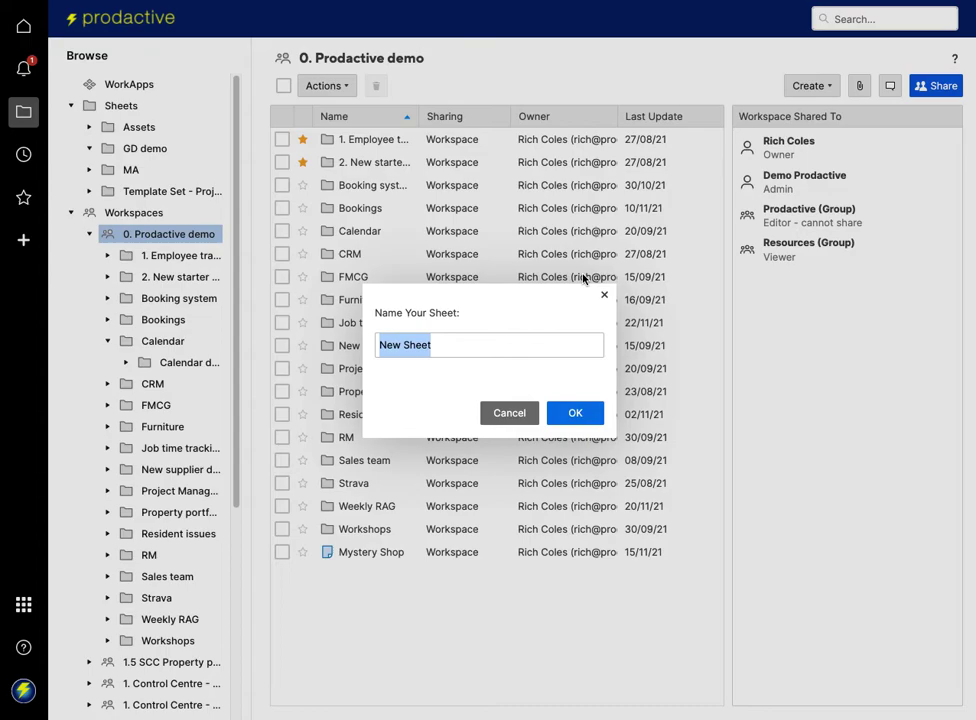
type("Refurb")
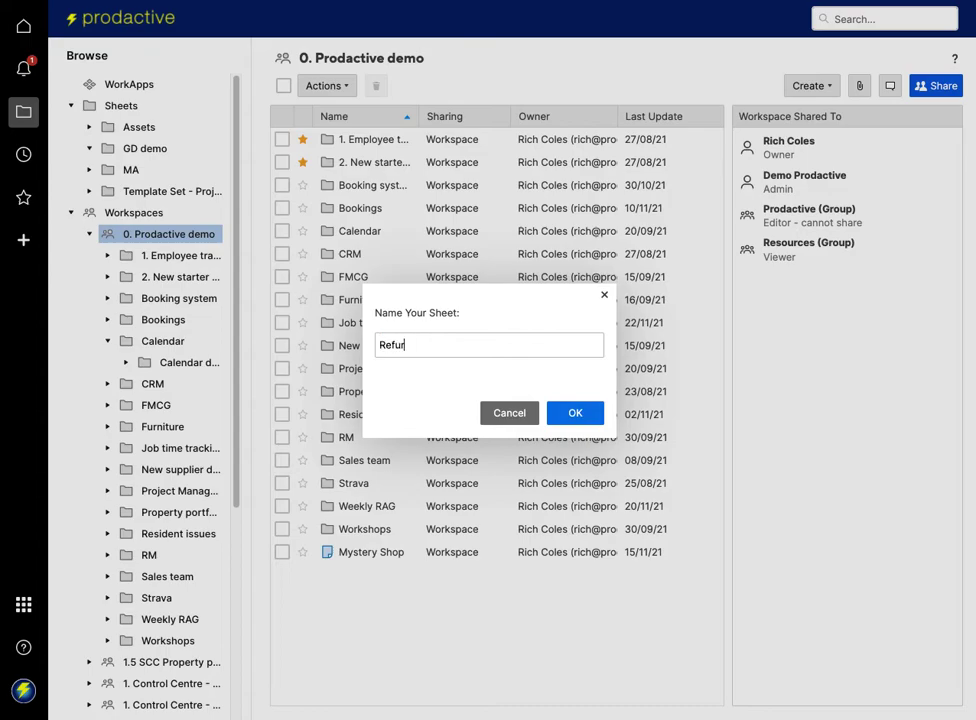
left_click(572, 411)
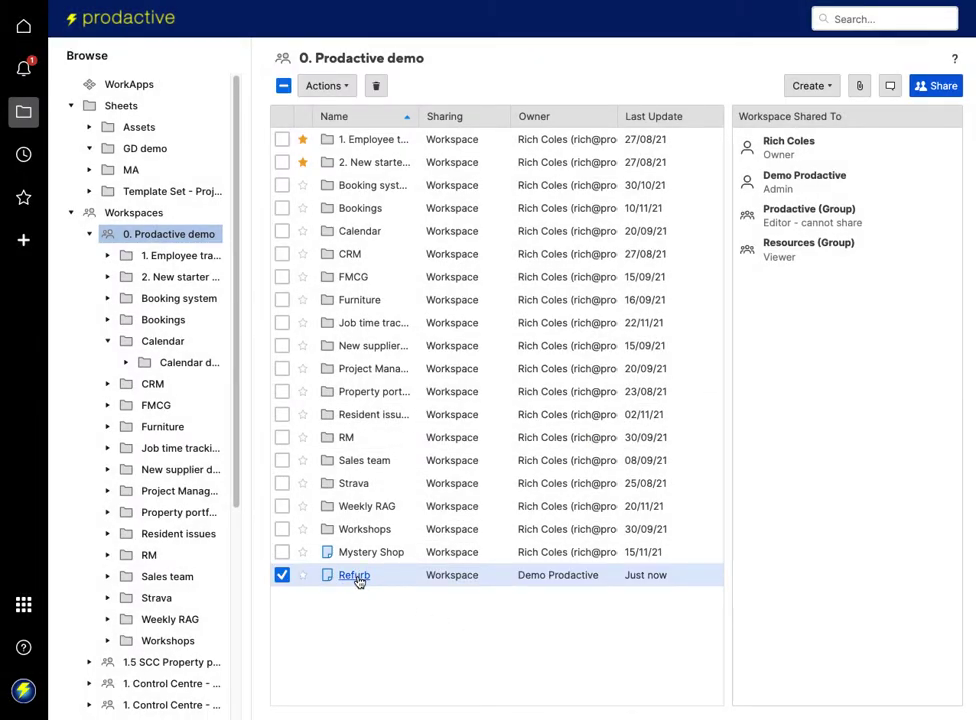
left_click(355, 576)
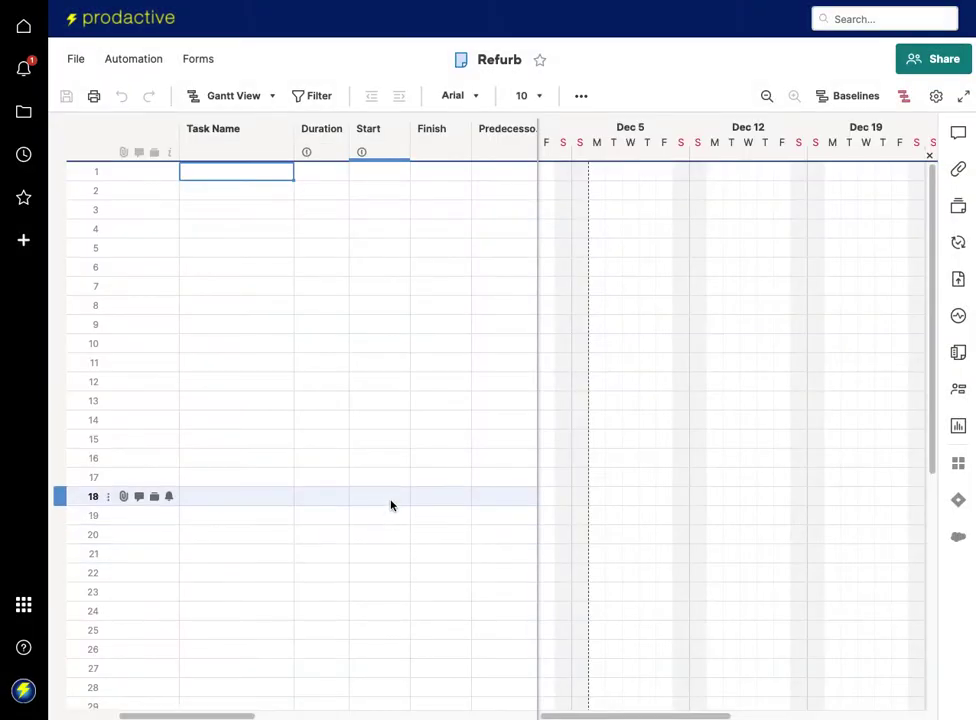
- Look through the new sheet's preset columns, from Task Name across to Comments
scroll(403, 497, "right", 1)
scroll(403, 497, "right", 3)
scroll(403, 497, "left", 4)
scroll(403, 497, "right", 6)
scroll(403, 497, "right", 2)
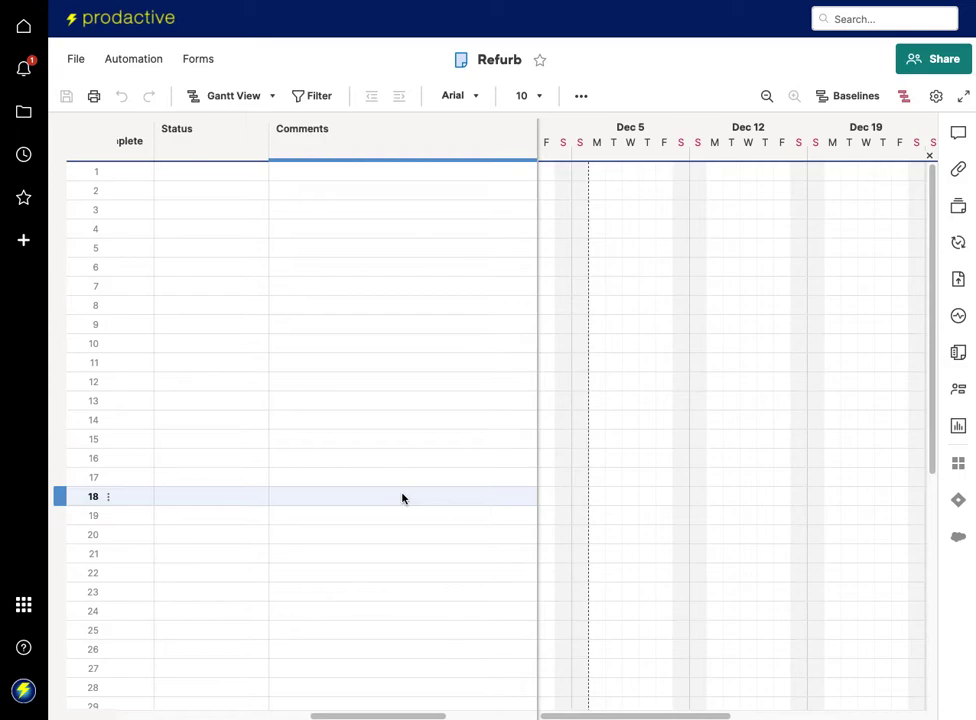
scroll(403, 497, "left", 8)
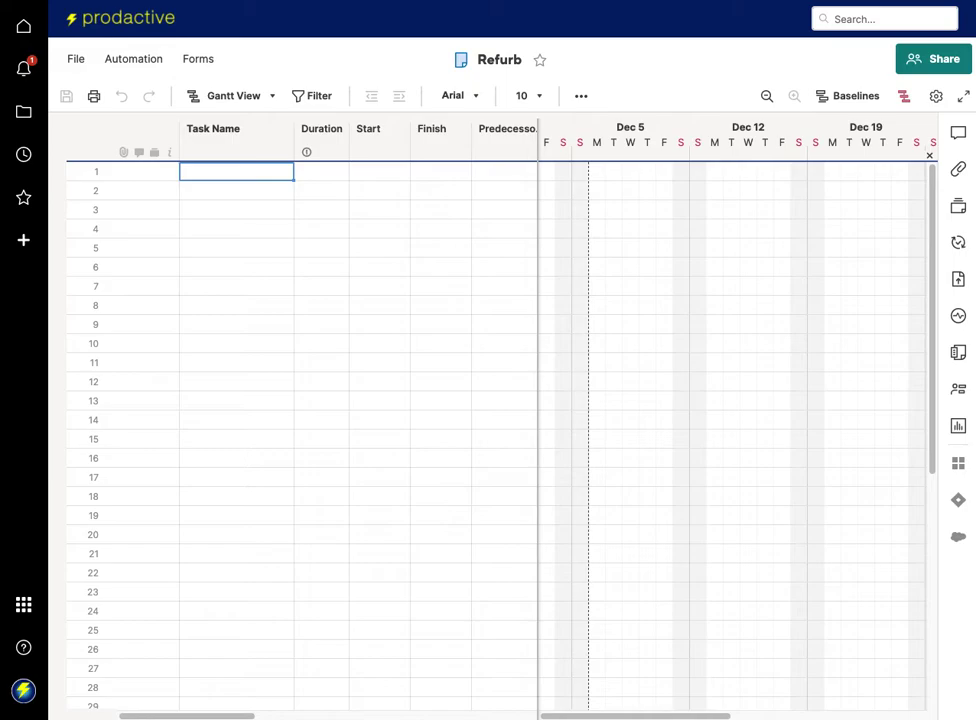
- Paste the copied refurbishment task list into the Task Name column from row 1 and widen that column
left_click(242, 174)
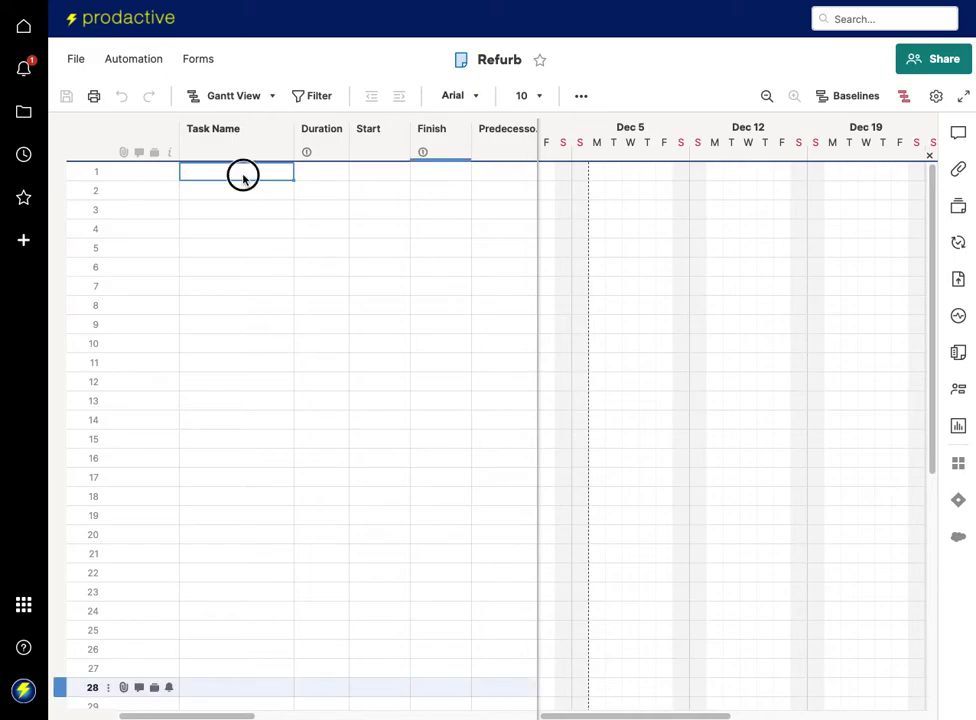
key("ctrl+v")
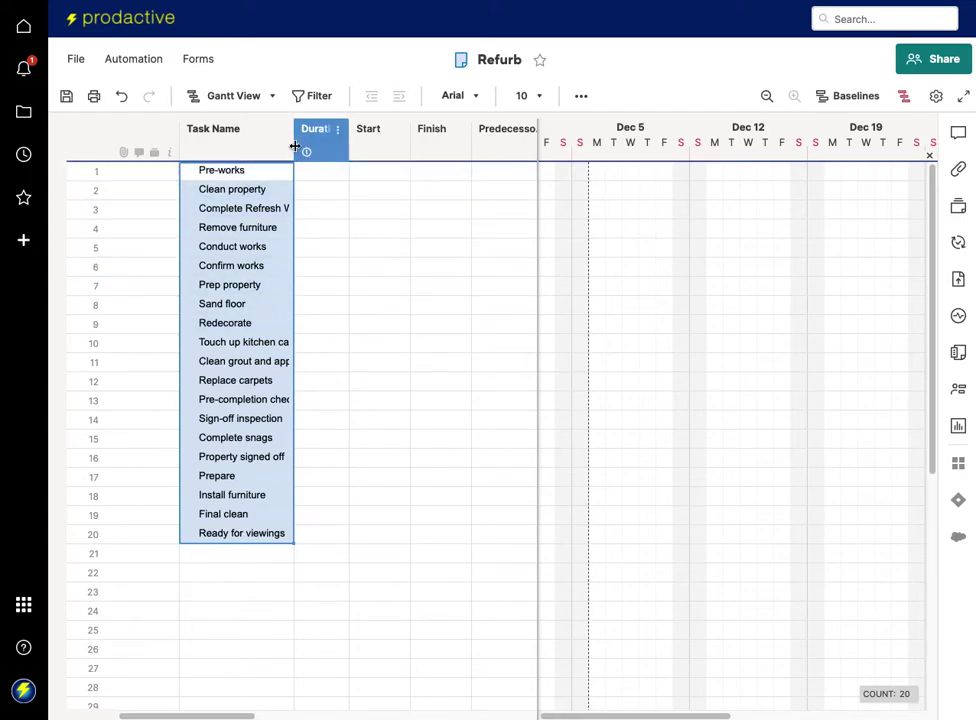
left_click_drag(293, 144, 321, 150)
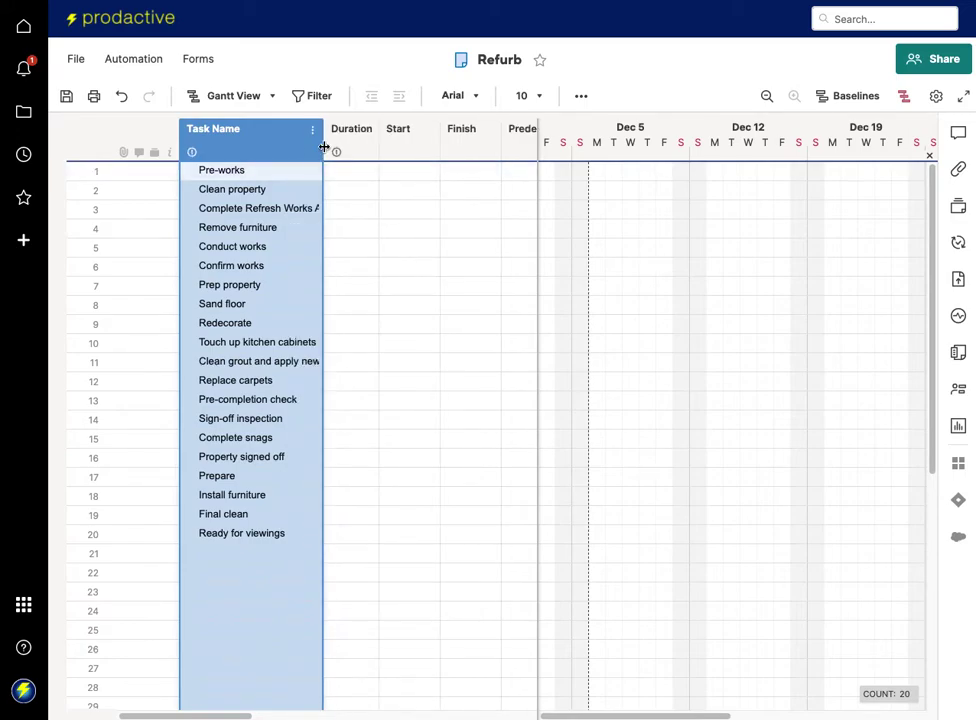
left_click_drag(324, 147, 333, 148)
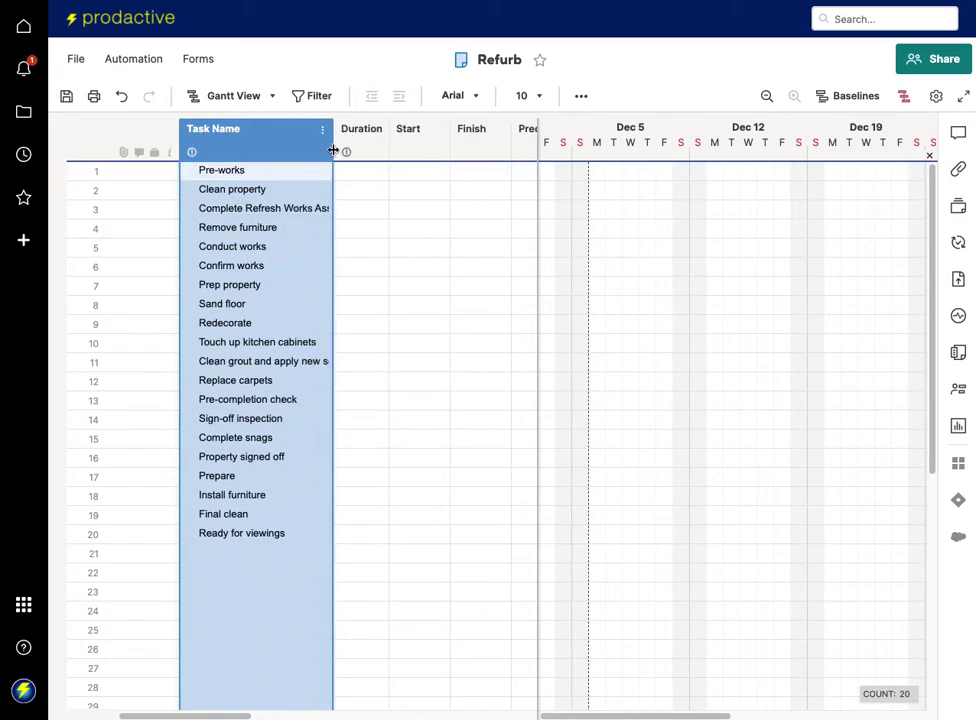
- Indent Clean property through Remove furniture under Pre-works, and Confirm works through Property signed off under Conduct works
left_click(279, 187)
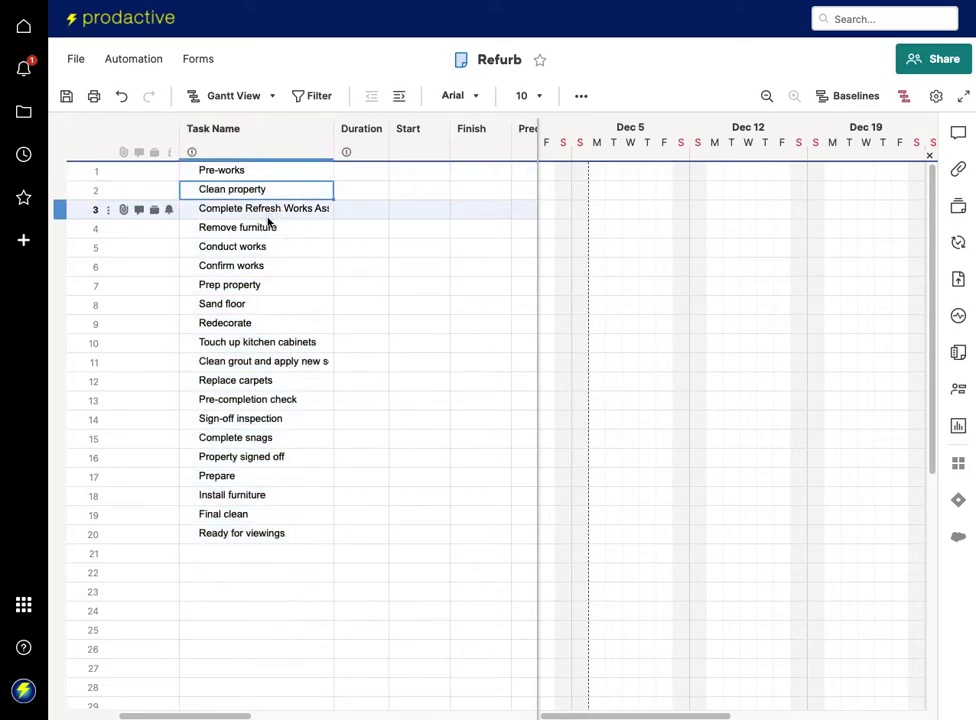
left_click(268, 226, "shift")
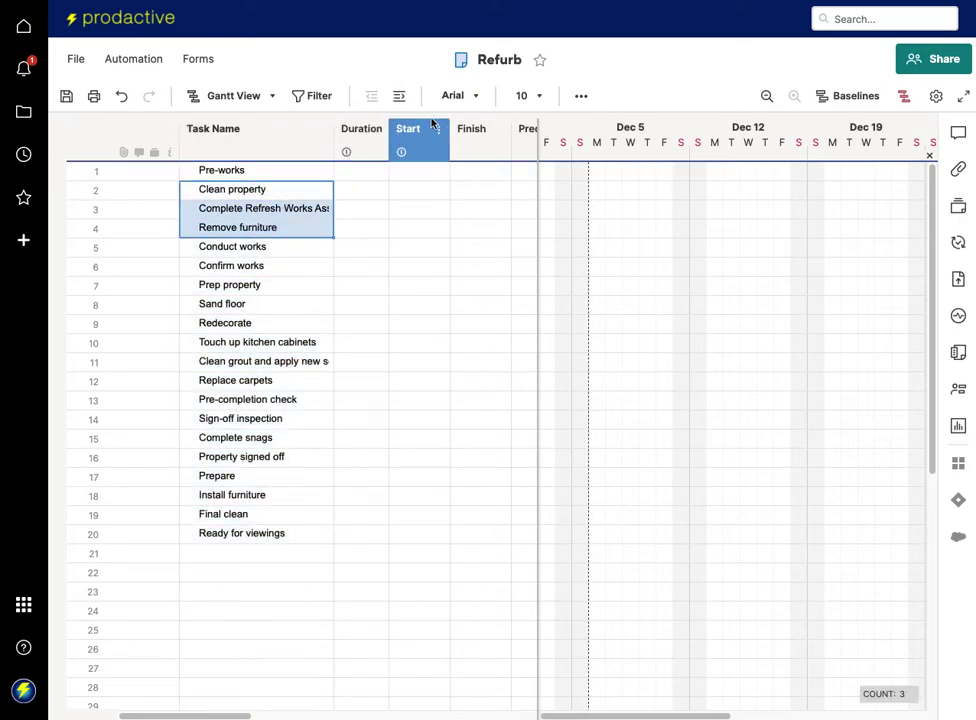
left_click(400, 97)
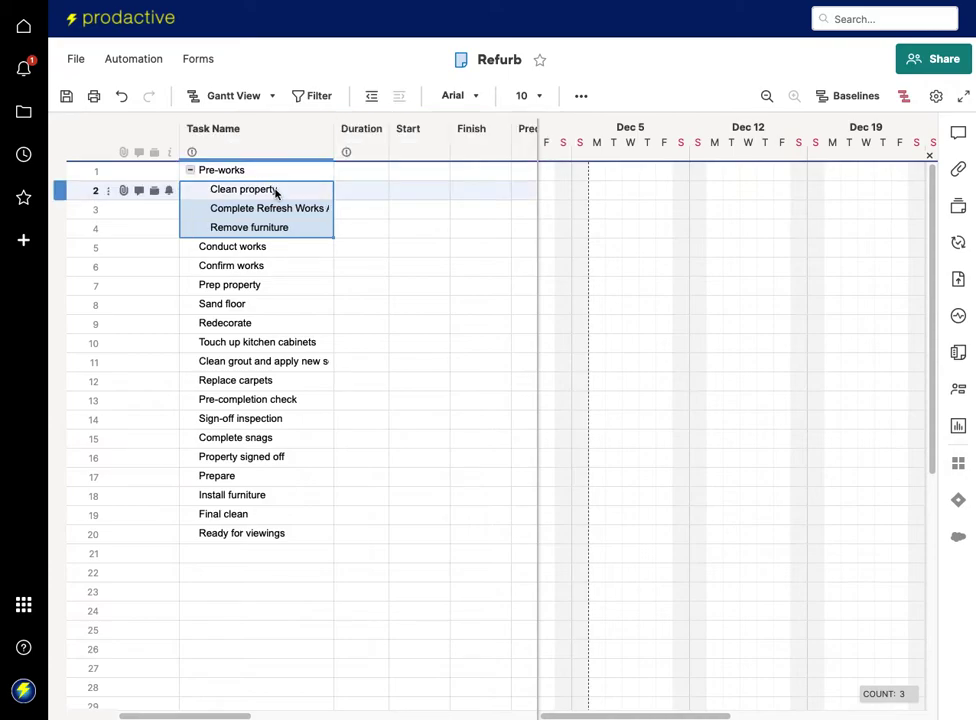
left_click(250, 264)
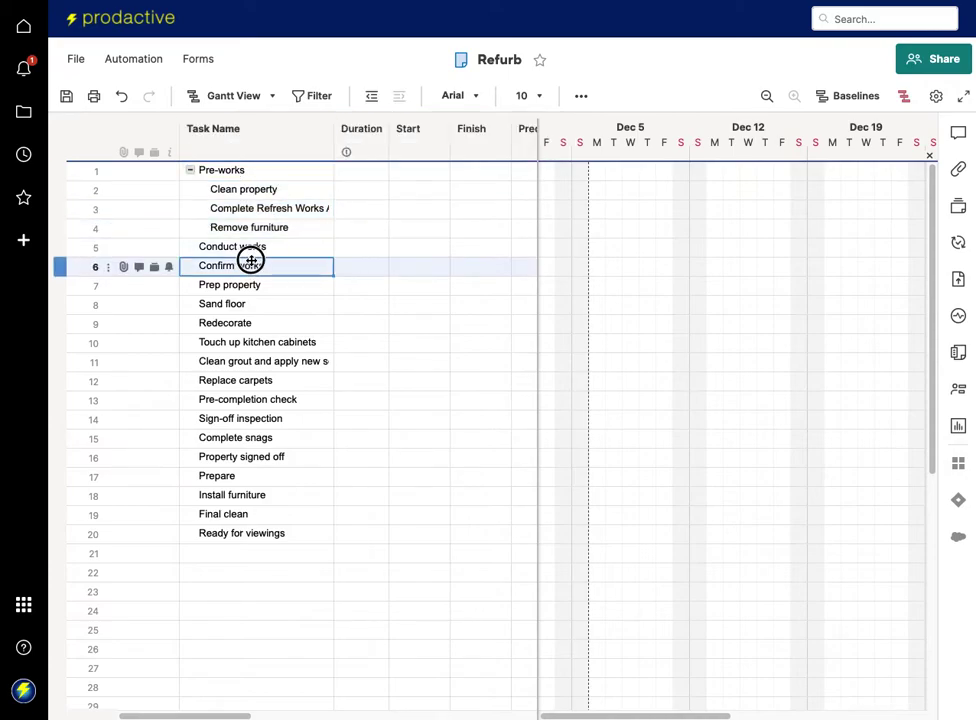
left_click(248, 457, "shift")
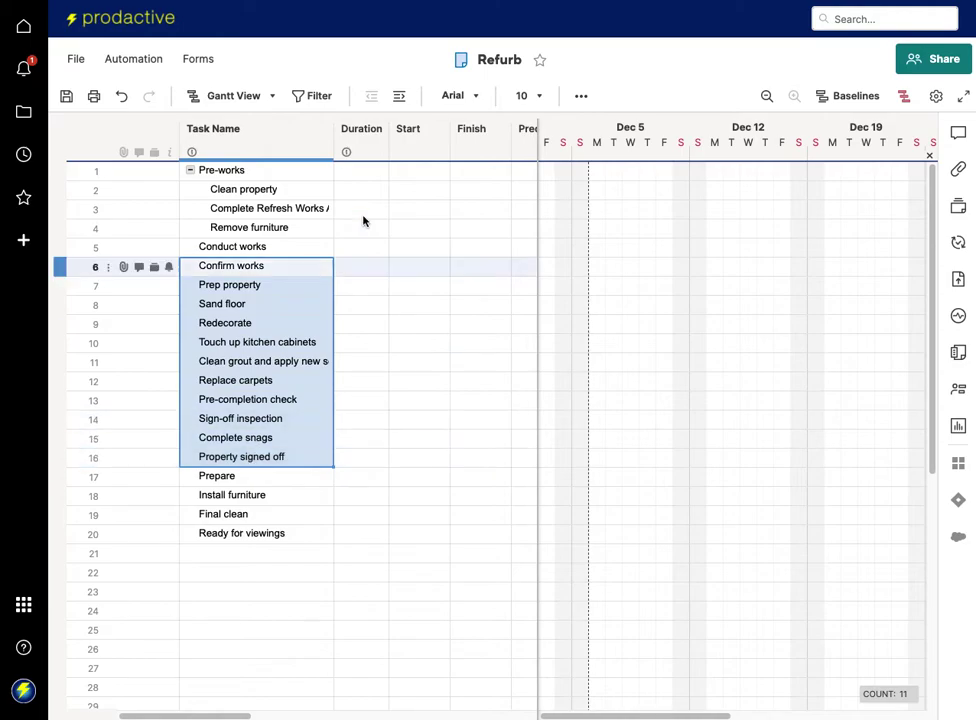
left_click(399, 96)
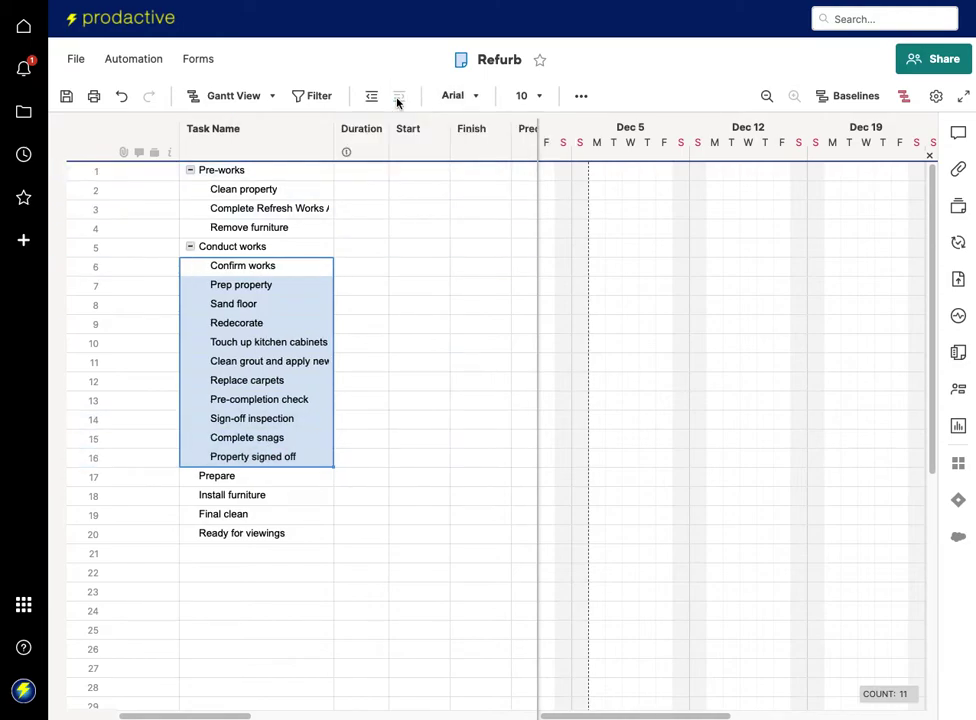
- Indent the Install furniture and Final clean tasks under Prepare
left_click(253, 477)
left_click(253, 496)
left_click(250, 510, "shift")
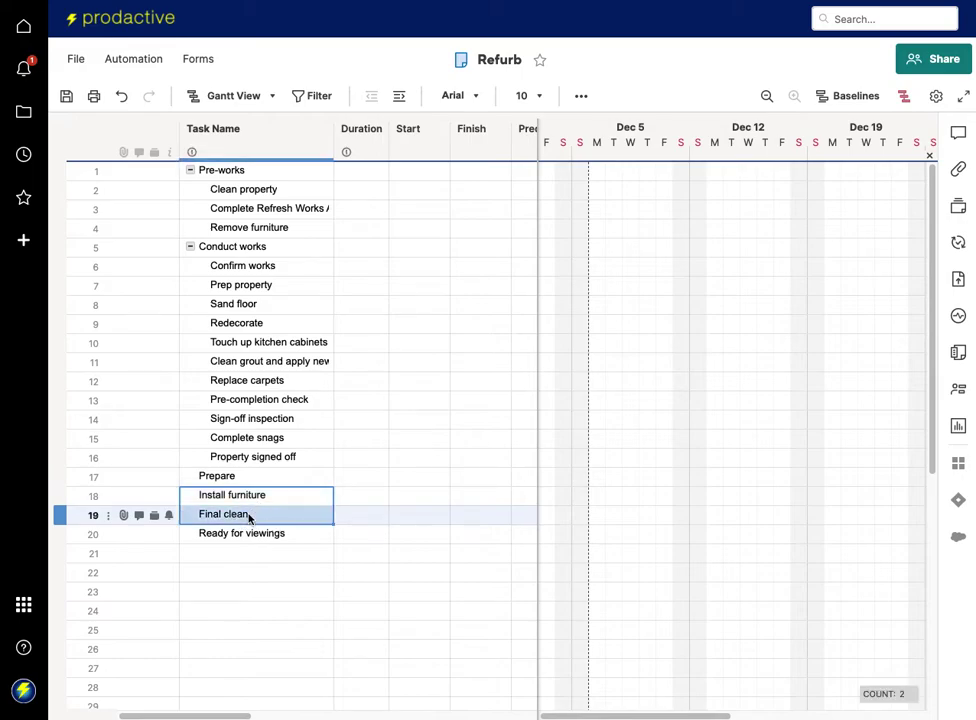
left_click(404, 97)
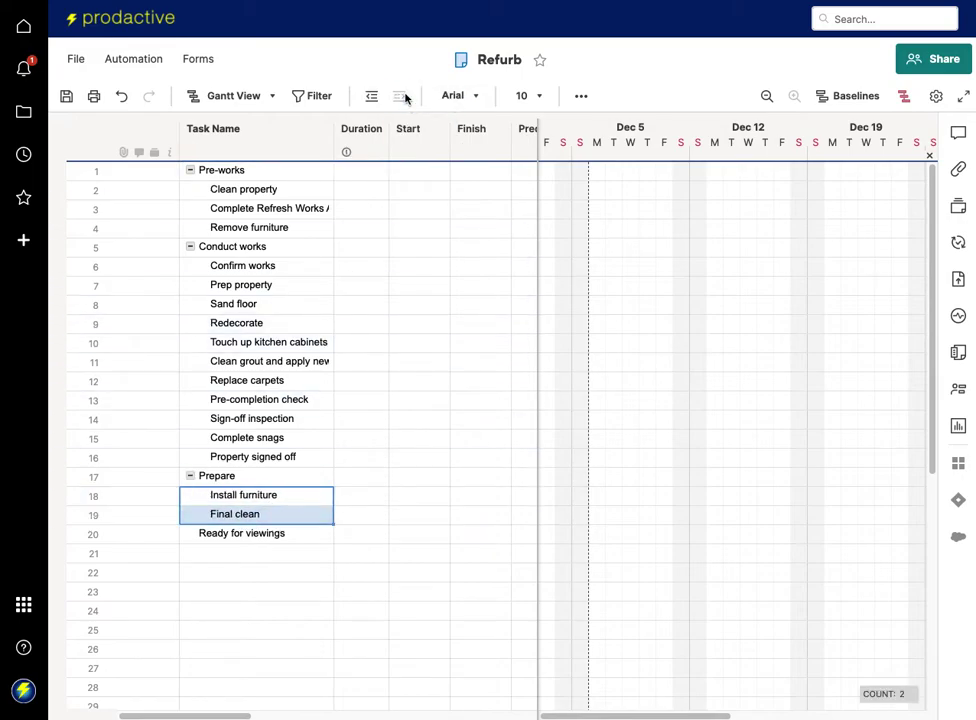
- Collapse all rows and format Pre-works, Conduct works, Prepare and Ready for viewings with a grey fill and bold text
left_click(281, 152)
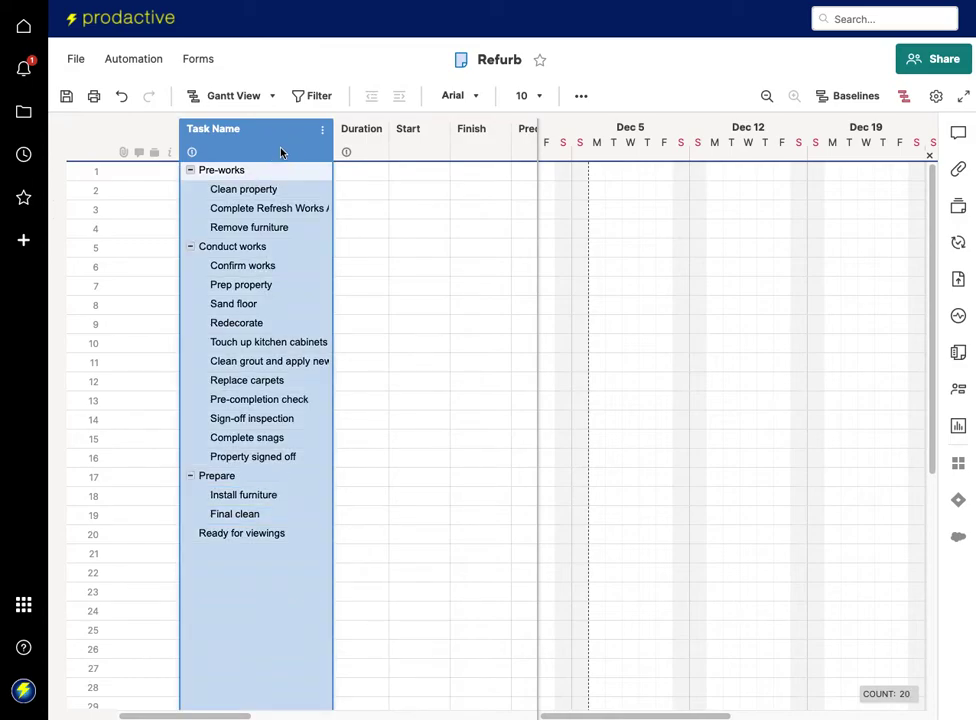
right_click(281, 152)
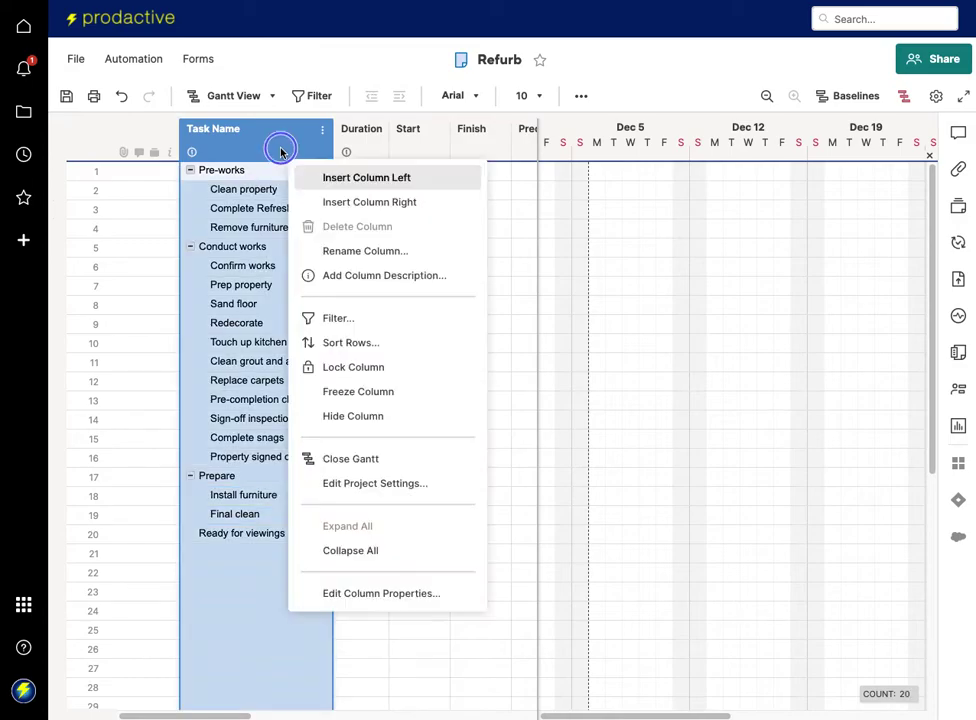
left_click(356, 551)
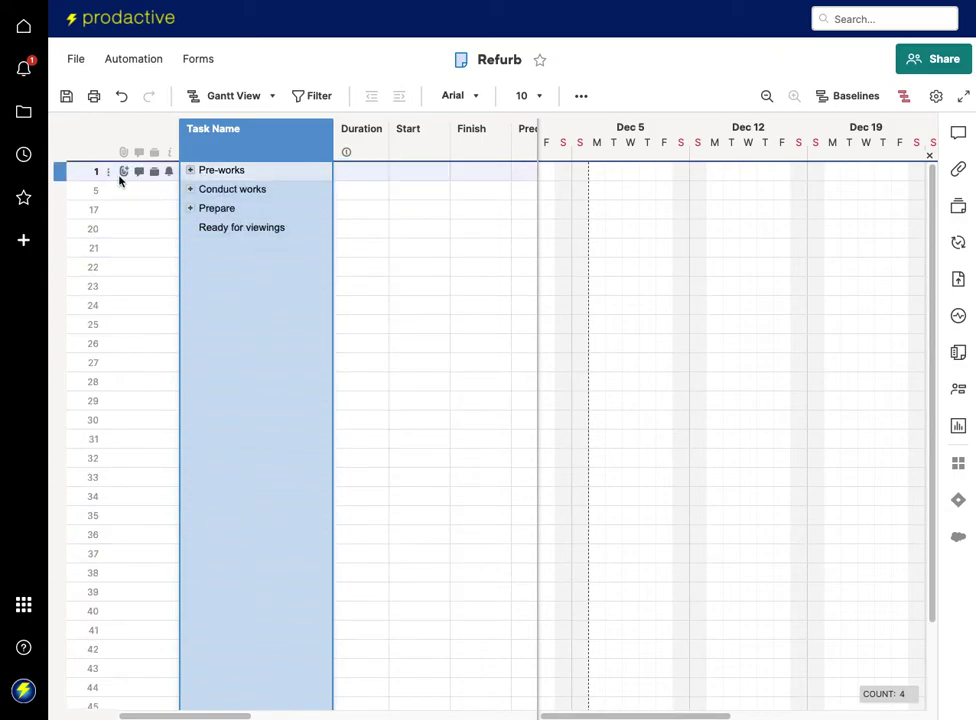
left_click(59, 170)
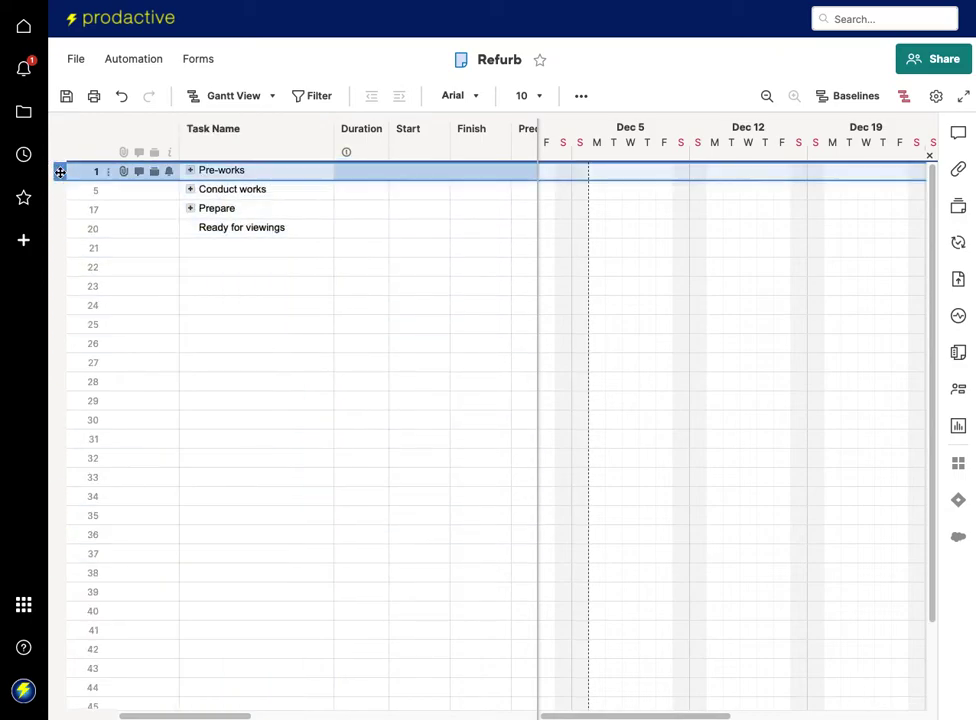
left_click(61, 228, "shift")
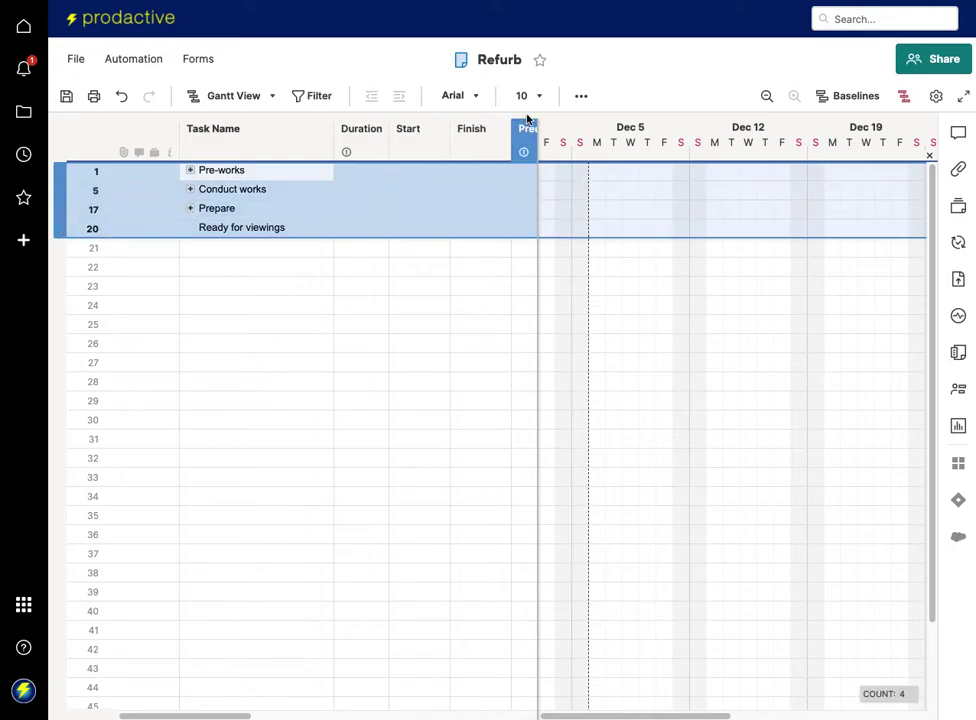
left_click(581, 96)
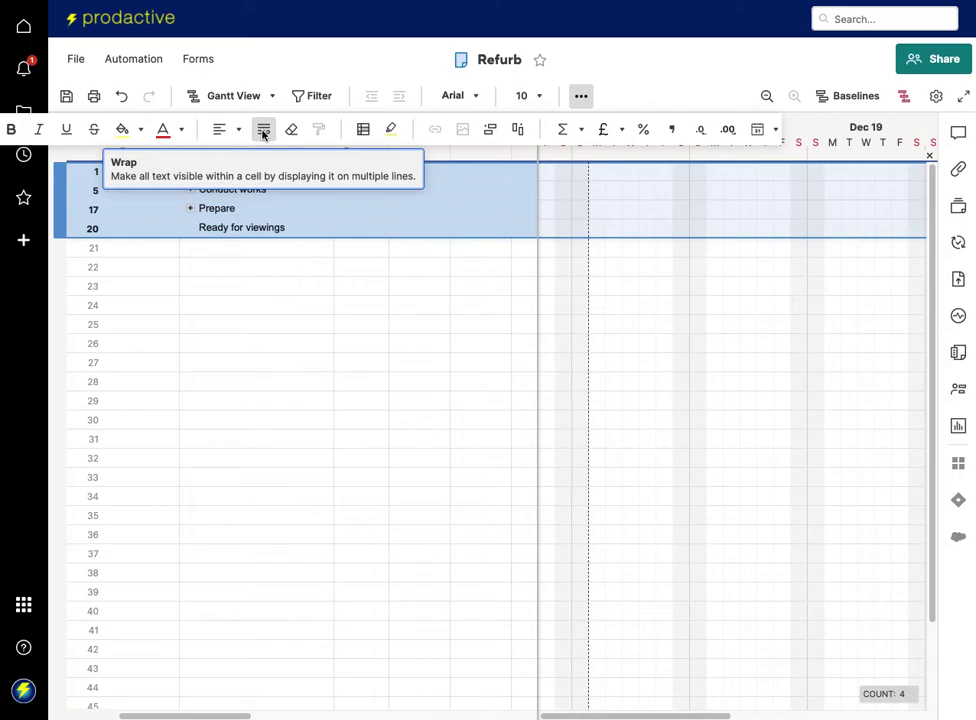
left_click(141, 133)
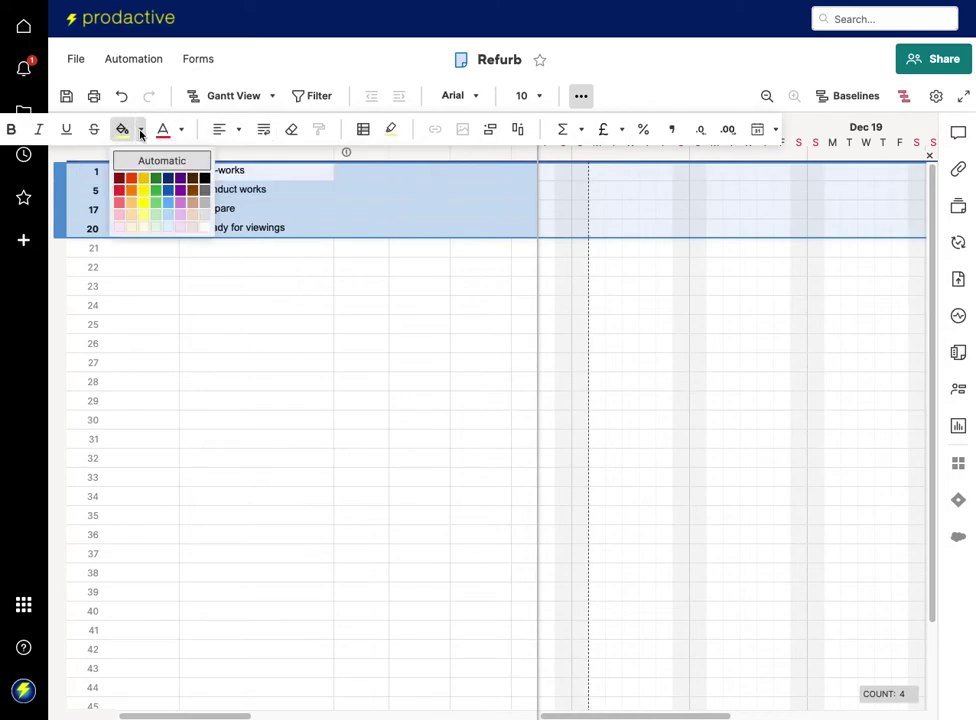
left_click(203, 206)
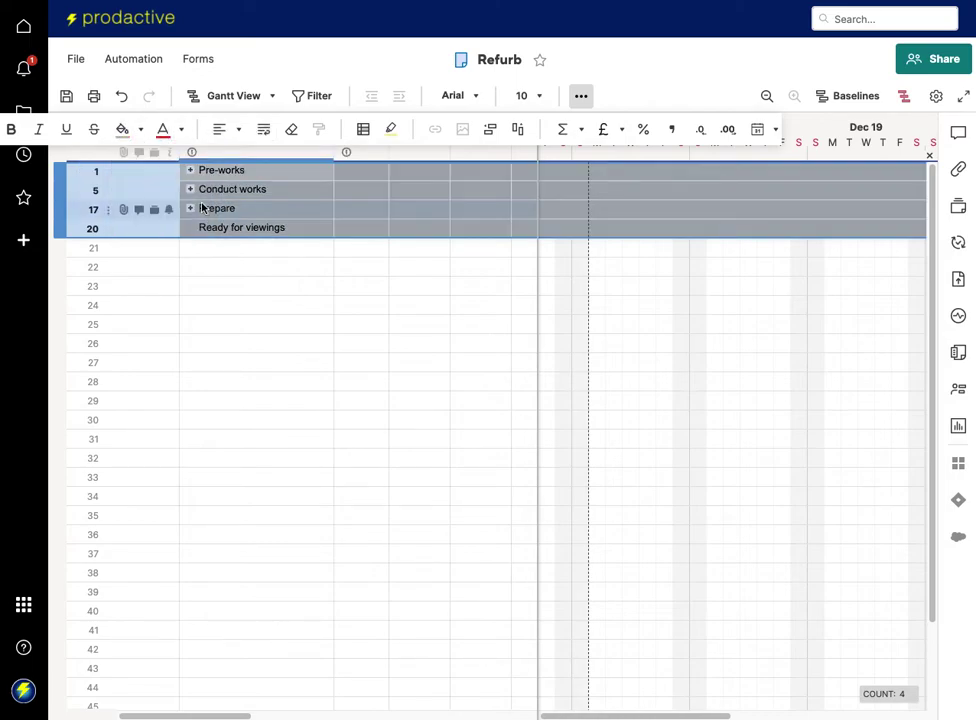
left_click(283, 305)
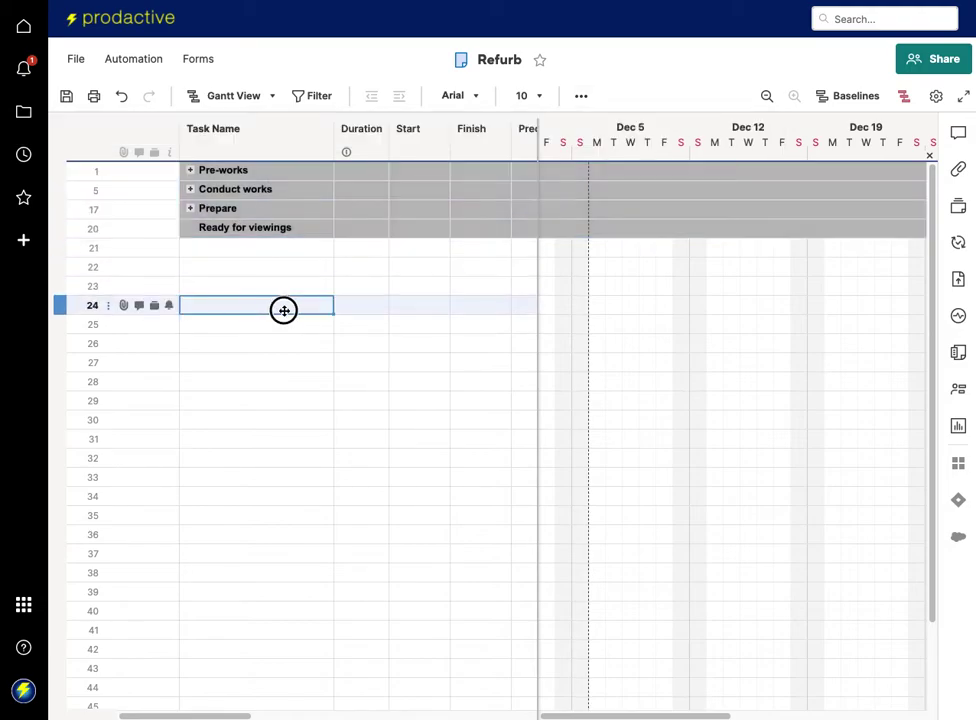
- Expand all rows and wrap the text in the Task Name column
left_click(283, 142)
right_click(285, 143)
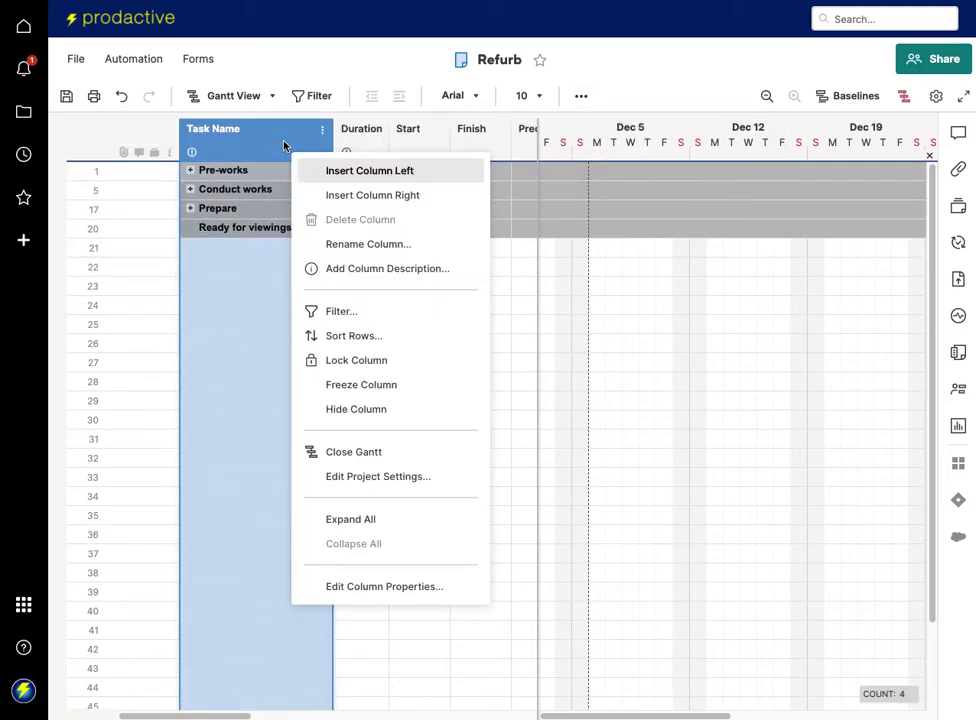
left_click(369, 521)
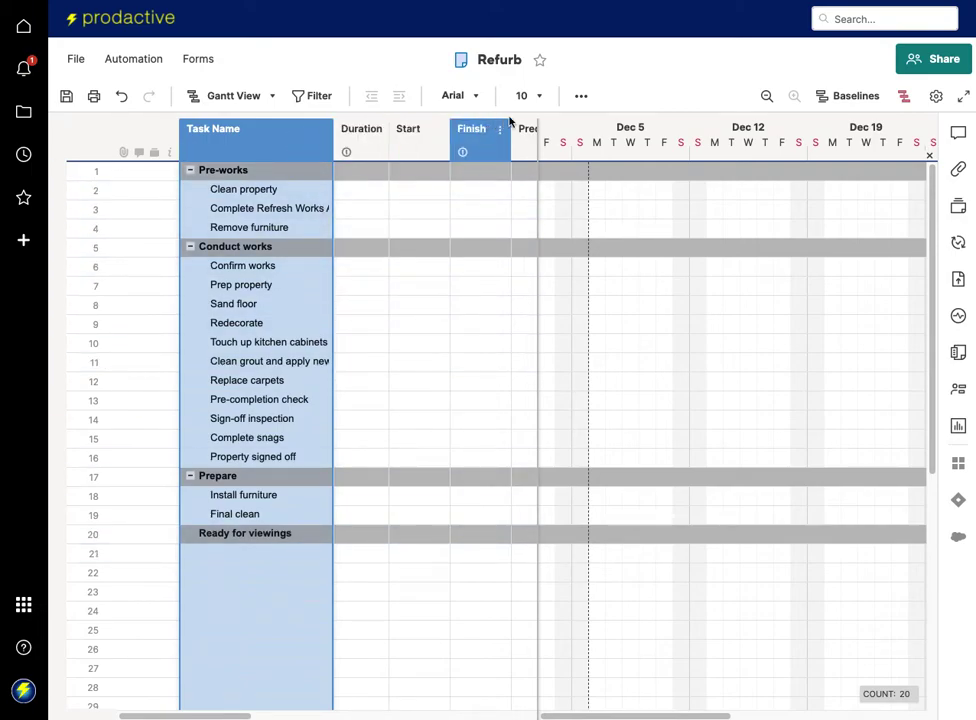
left_click(580, 96)
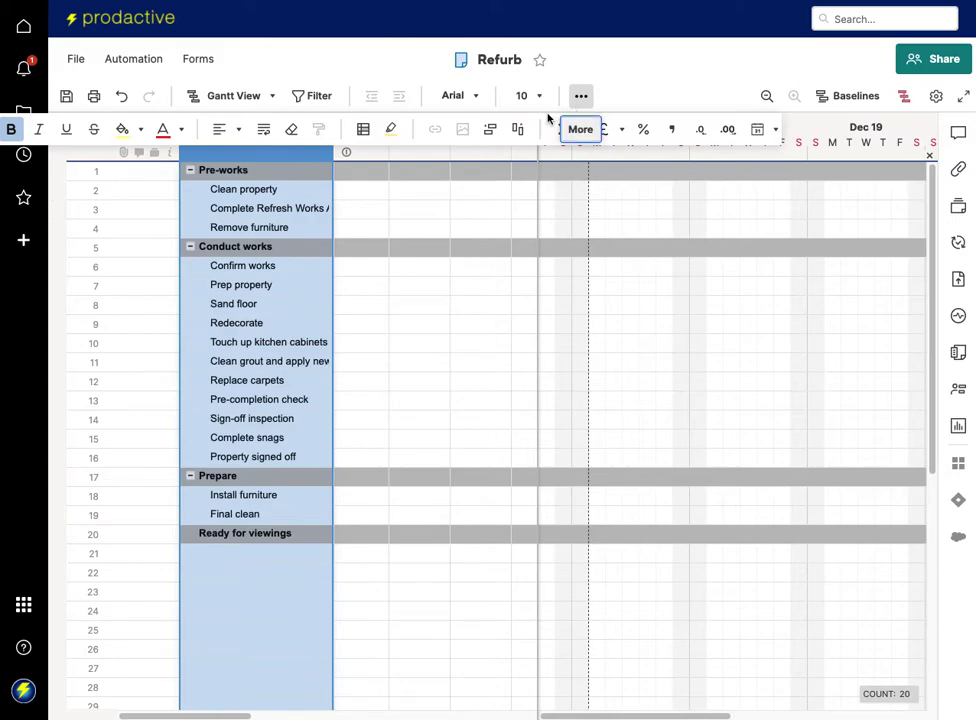
left_click(264, 130)
left_click(357, 364)
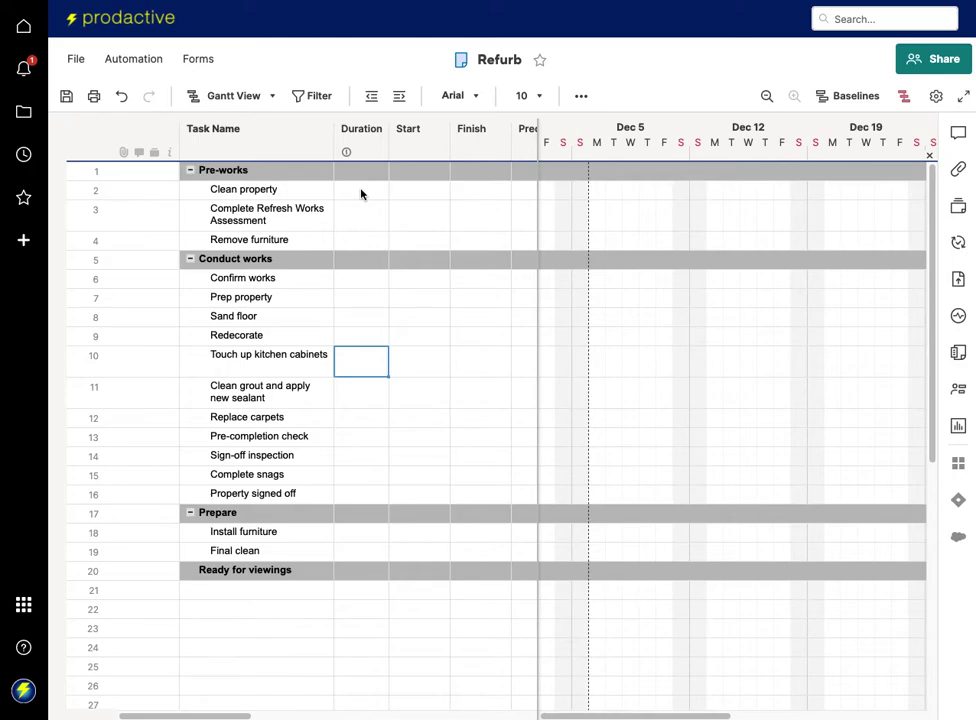
- Set the duration of Clean property to 0.5 days and of Complete Refresh Works Assessment to 1 day
left_click(361, 193)
type("0.")
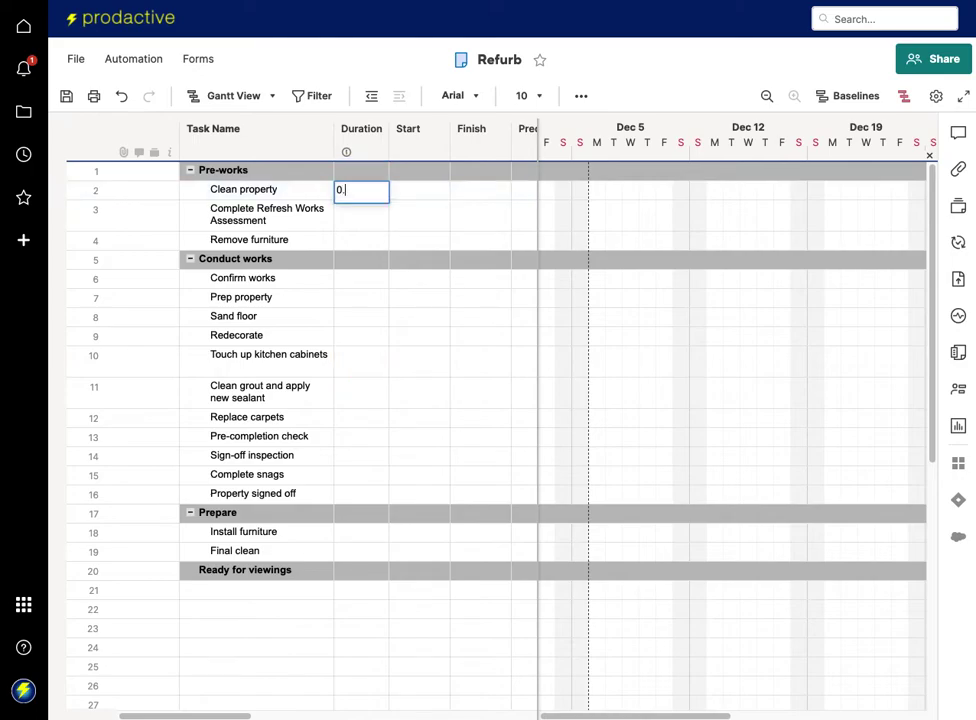
type("5")
key("Return")
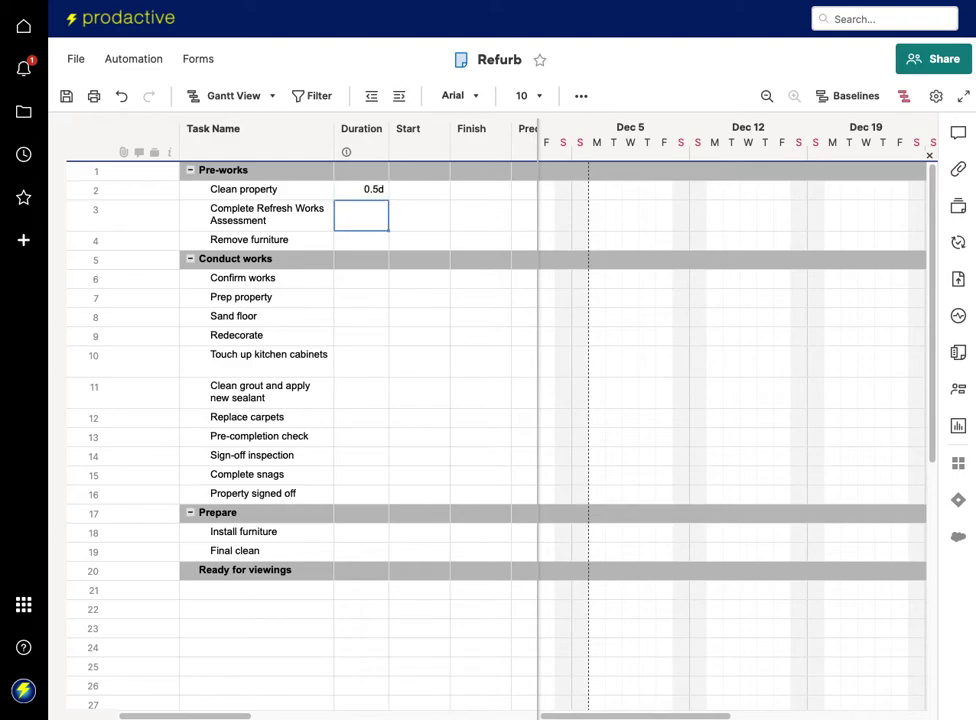
type("1")
key("Return")
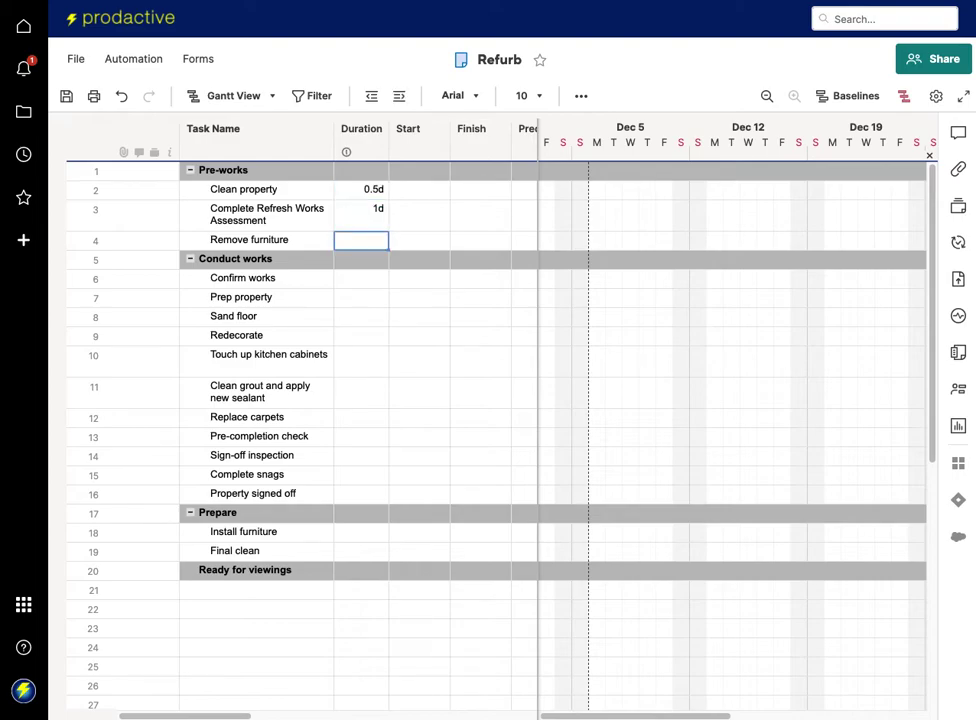
- Set the durations of Complete Refresh Works Assessment and Remove furniture to 0.5 days each
left_click(361, 214)
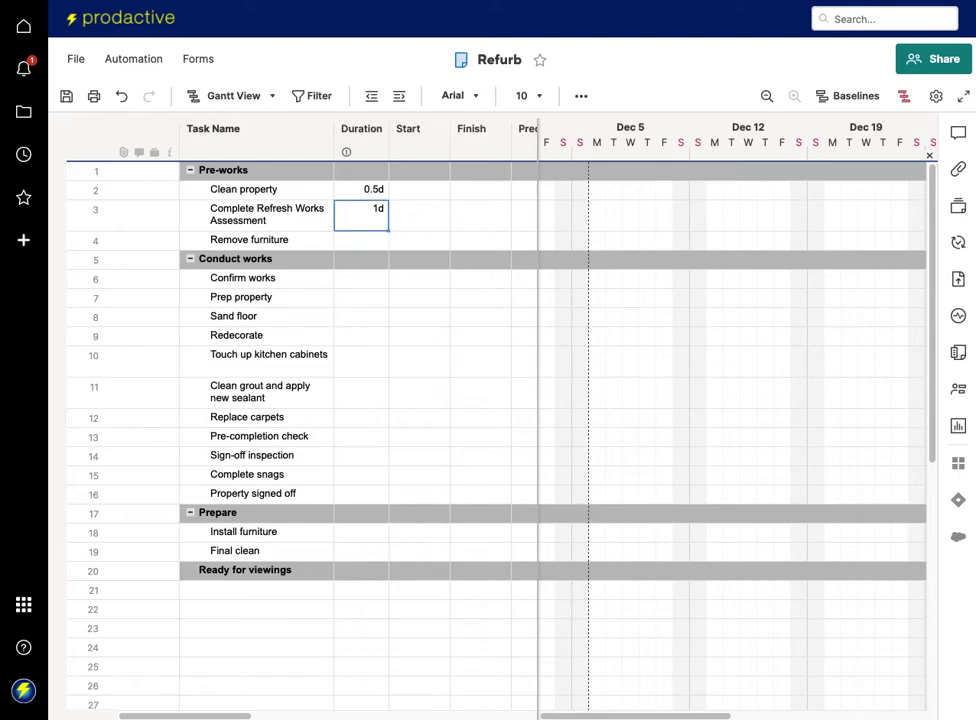
type(".5")
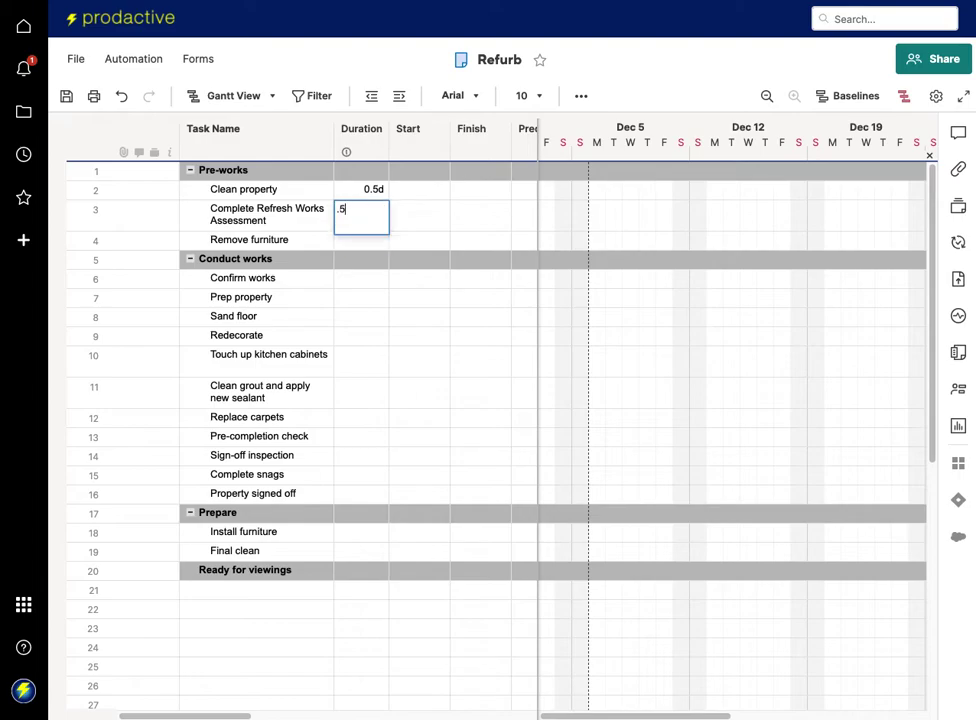
key("Return")
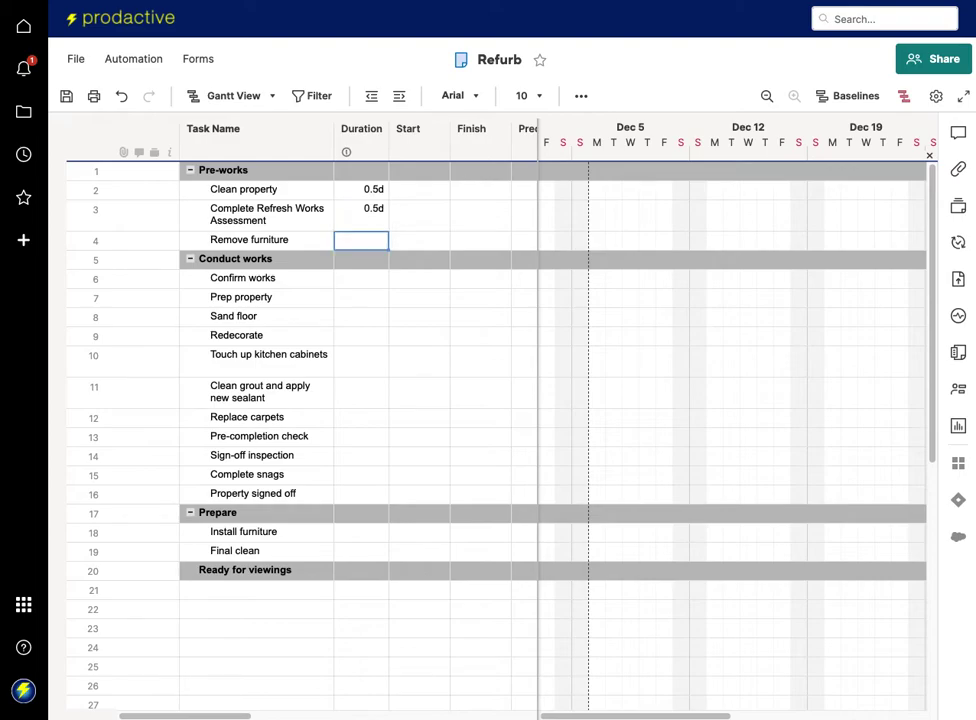
type("5d")
key("Return")
key("Up")
type(".5")
key("Return")
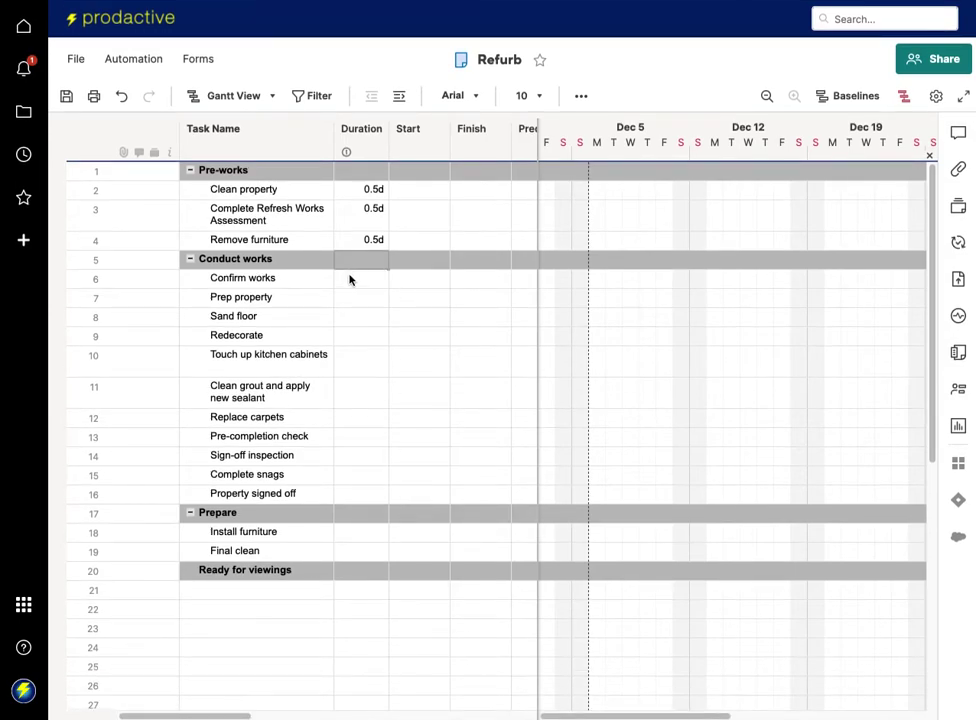
- Fill durations from row 6 down with 0.25d, 0.5d, 2d, 2d, 0.5d, 0.5d, 1d, 0.25d, 0.25d, 0.5d, 0, blank, 0.5d, 0.5d, 0, and narrow the column
left_click(350, 280)
type("0.25d 0.5d 2d 2d 0.5d 0.5d 1d 0.25d 0.25d 0.5d 0  0.5d 0.5d 0")
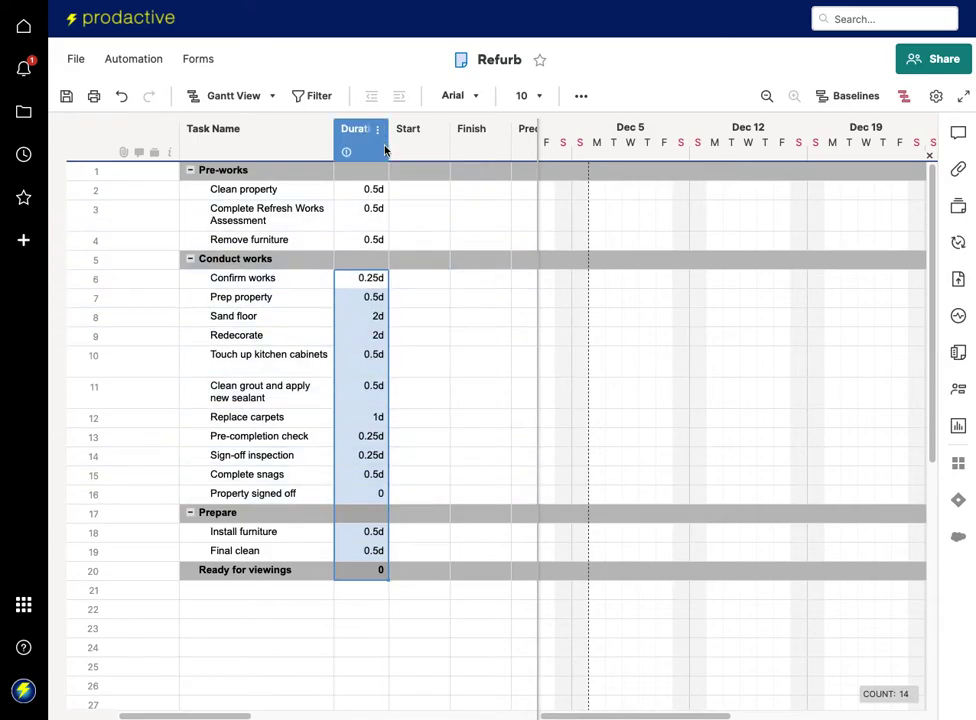
left_click_drag(386, 148, 375, 146)
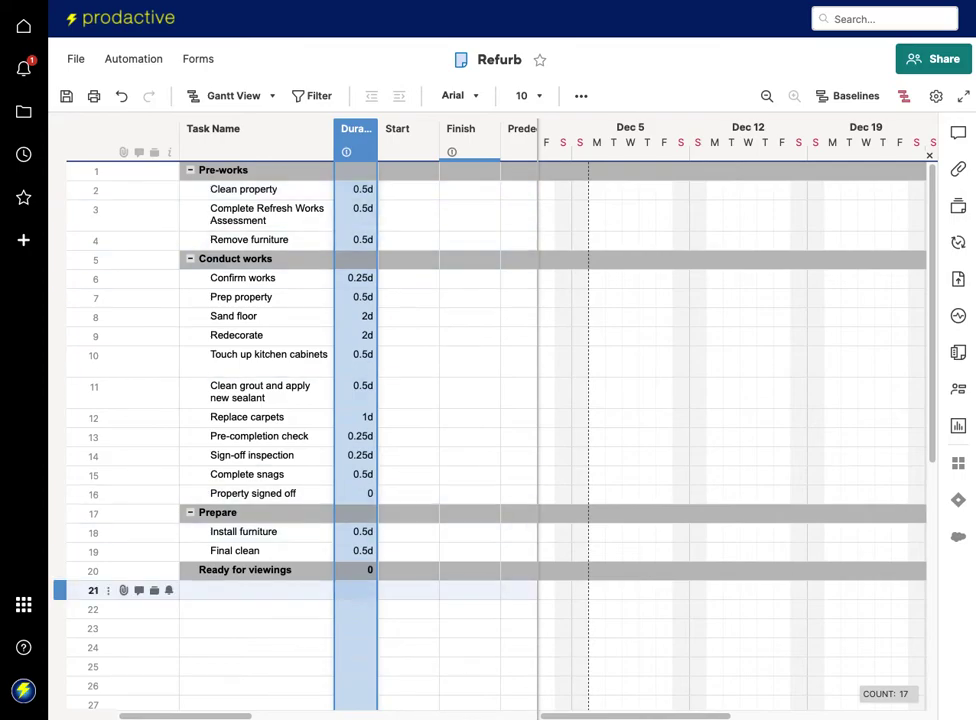
- Set the start dates of Clean property and Complete Refresh Works Assessment to today, 06/12/21
scroll(460, 493, "right", 2)
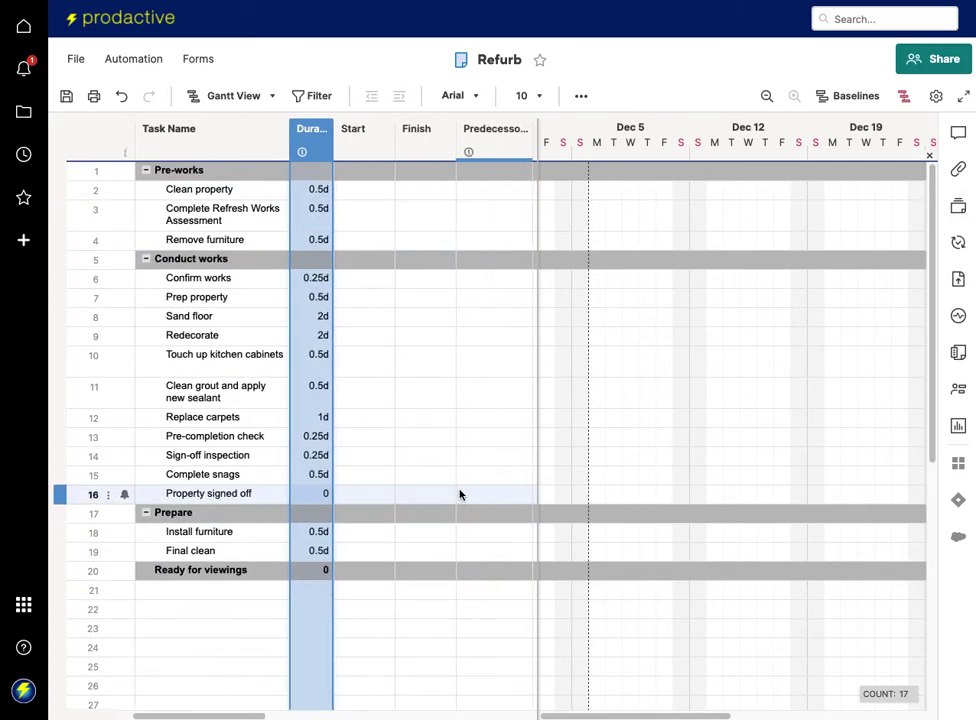
left_click(358, 190)
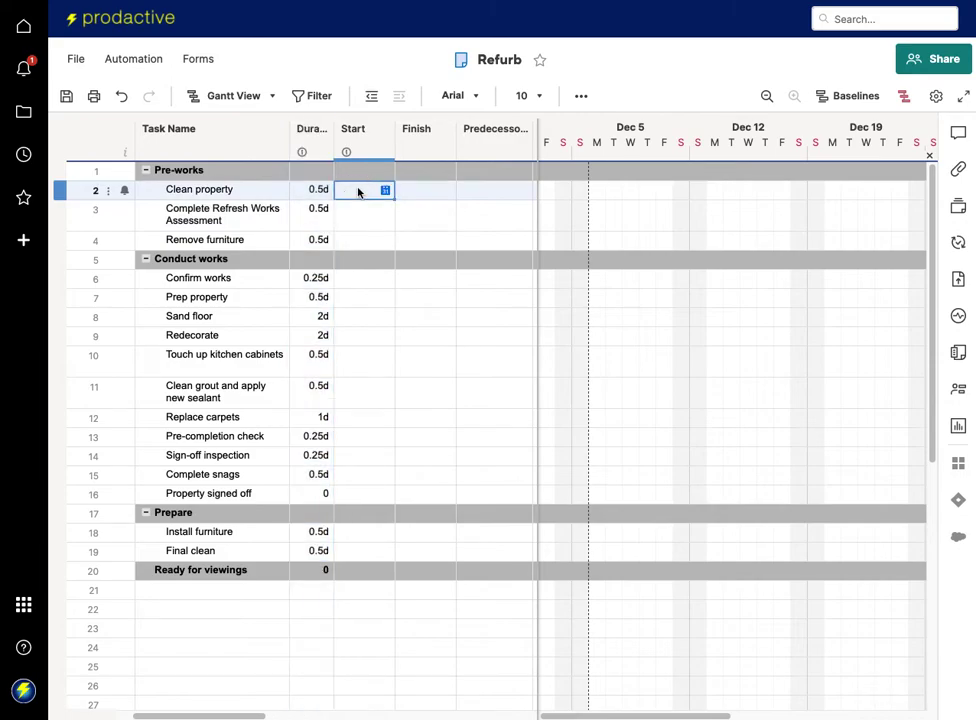
type("t")
key("Return")
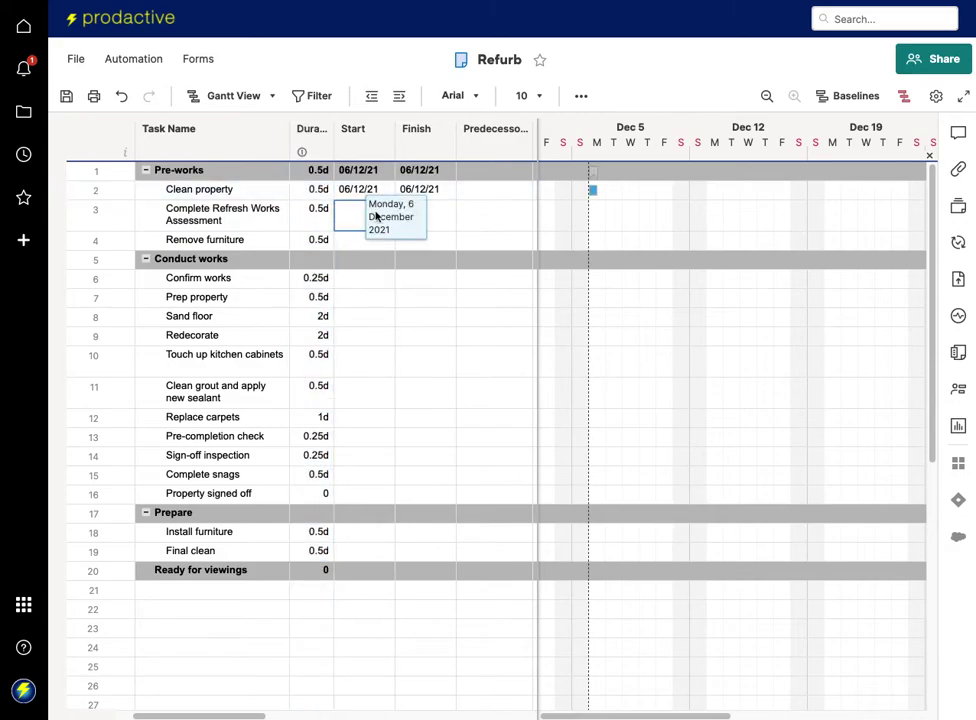
left_click(350, 222)
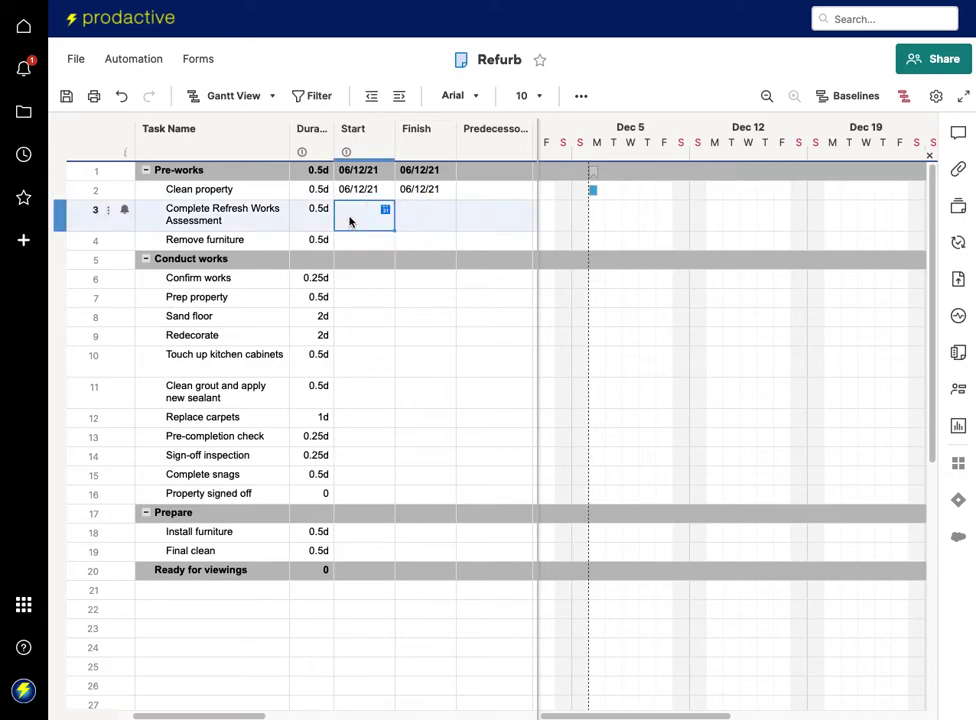
type("t")
key("Return")
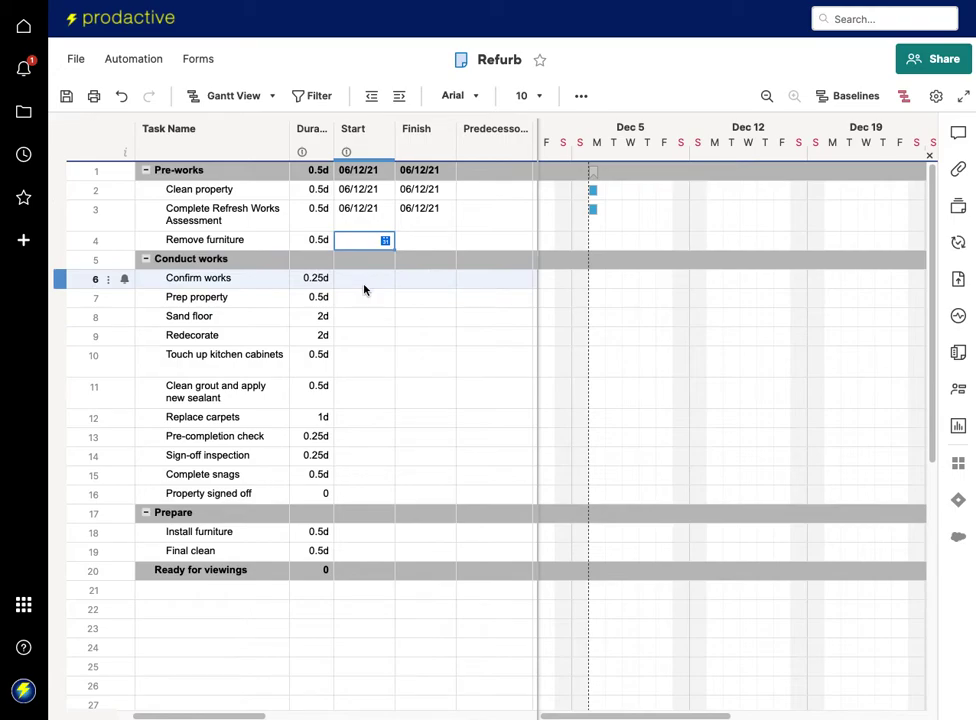
- Copy the start date of Complete Refresh Works Assessment to Remove furniture
left_click(364, 213)
key("ctrl+c")
key("Down")
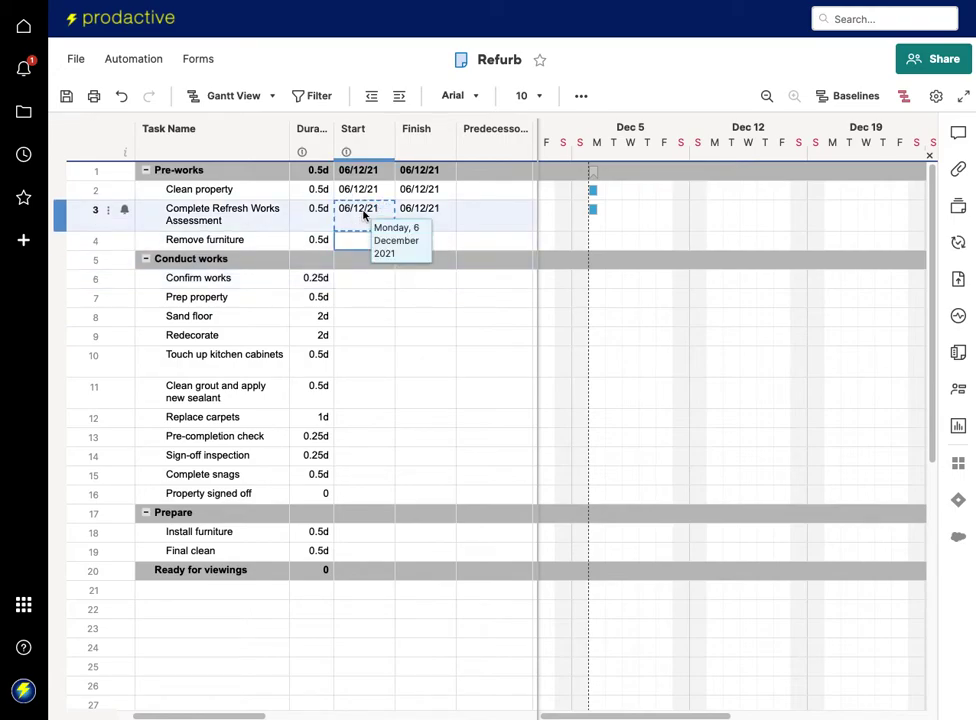
key("ctrl+v")
- Paste the copied 06/12/21 start date into all Conduct works tasks, from Confirm works to Property signed off
key("Down")
key("Down")
key("shift+Down")
key("shift+Down")
key("shift+Down")
key("shift+Down")
key("shift+Down")
key("shift+Down")
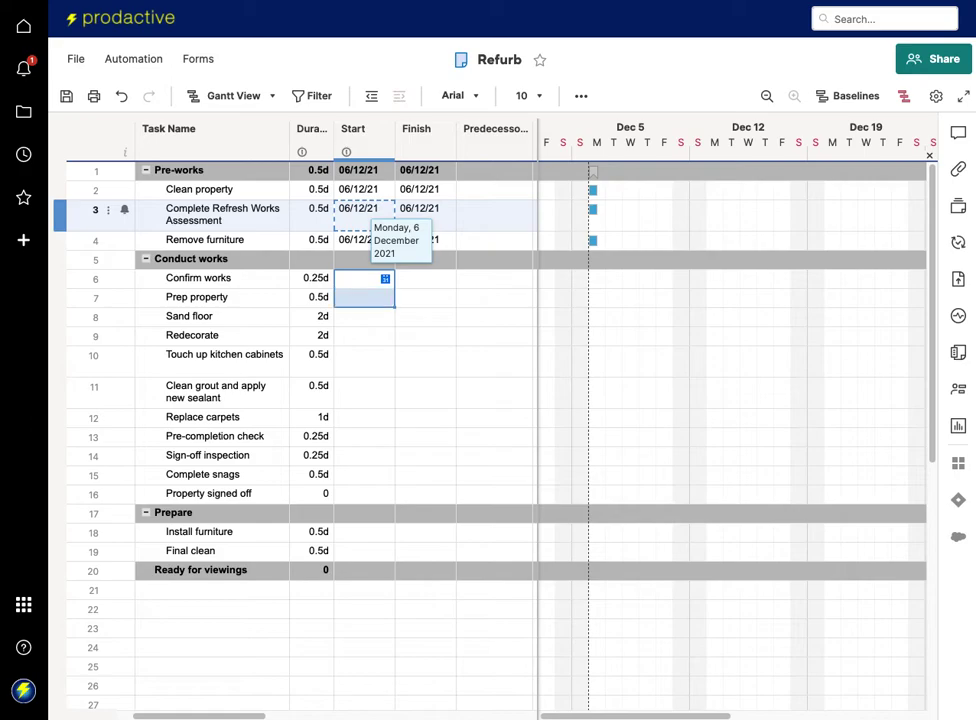
key("shift+Down")
key("shift+Down")
key("shift+Down")
key("shift+Down")
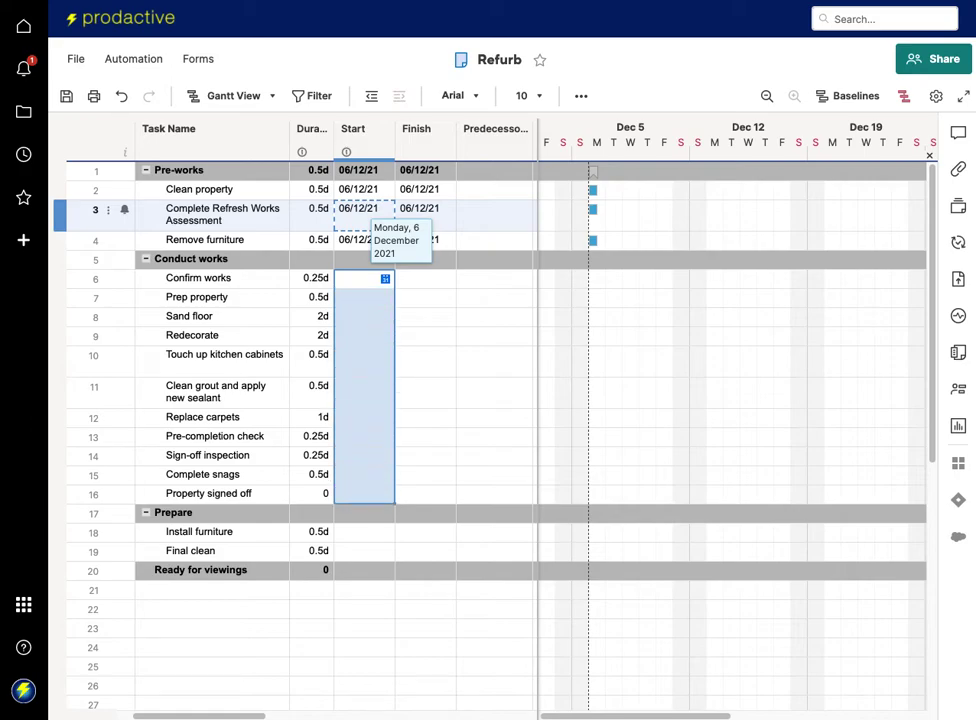
key("ctrl+v")
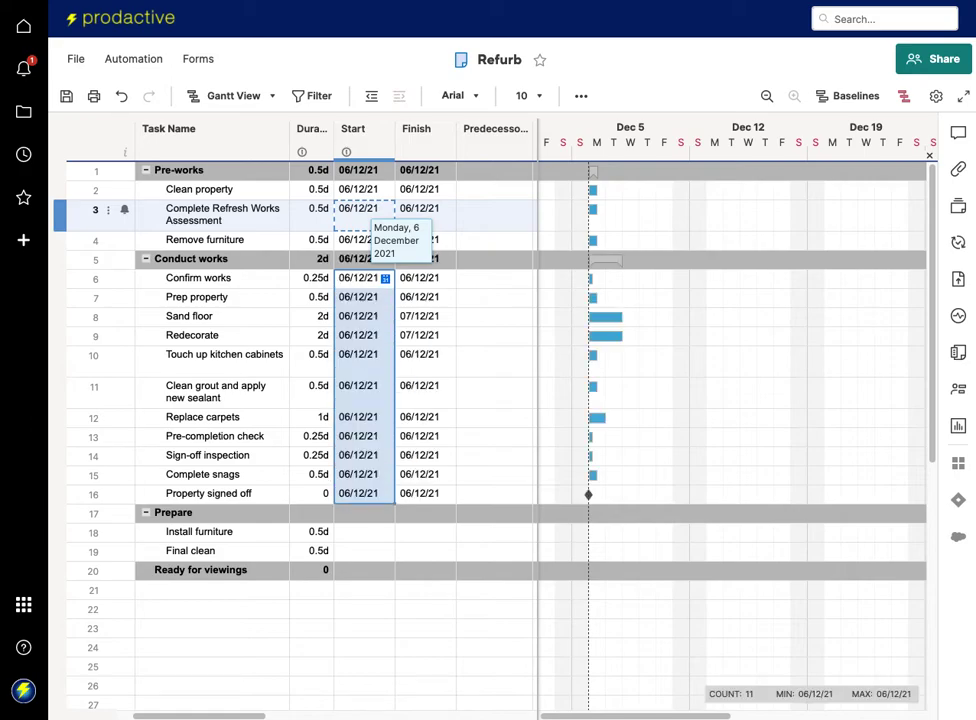
- Paste the 06/12/21 start date into Install furniture and Final clean under Prepare
left_click(361, 531)
key("shift+Down")
key("ctrl+v")
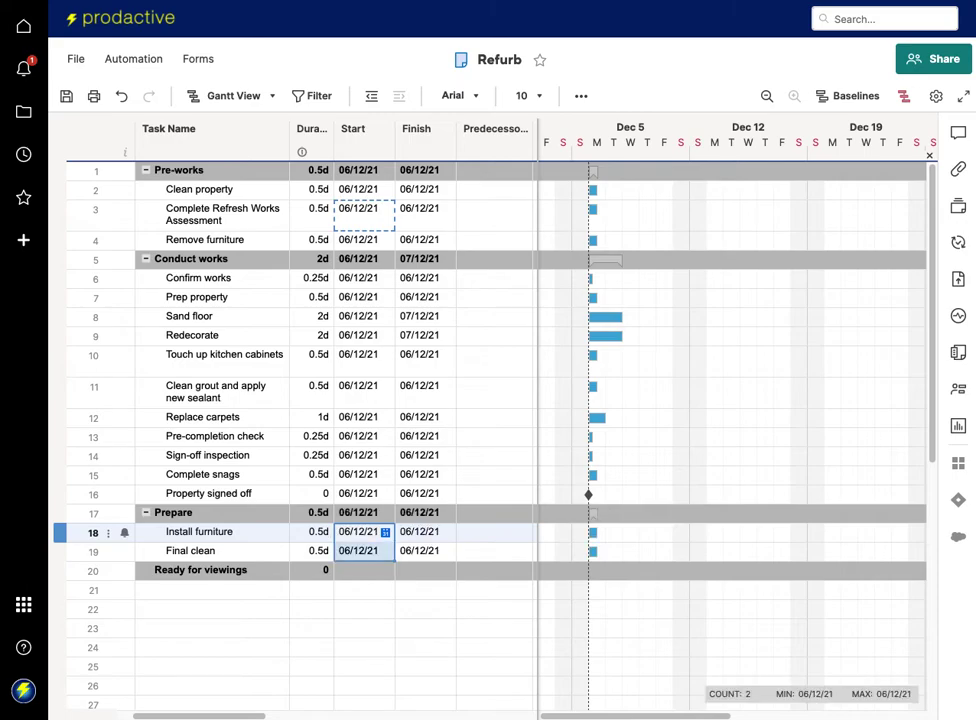
- Set row 2 as the predecessor of Complete Refresh Works Assessment and narrow the Predecessors column
left_click(475, 222)
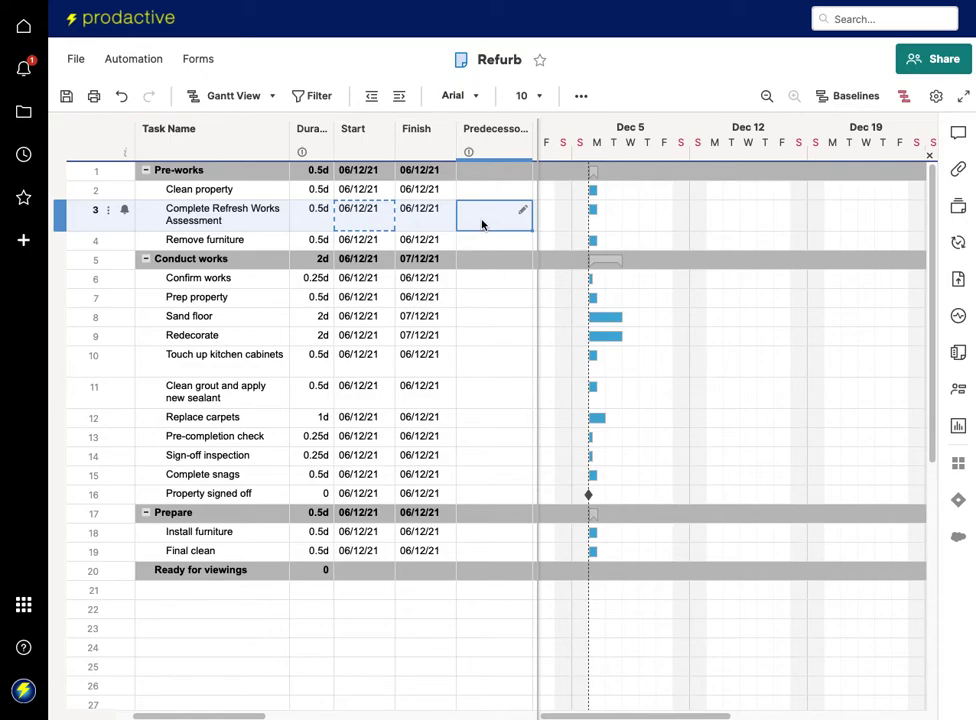
type("2")
key("Return")
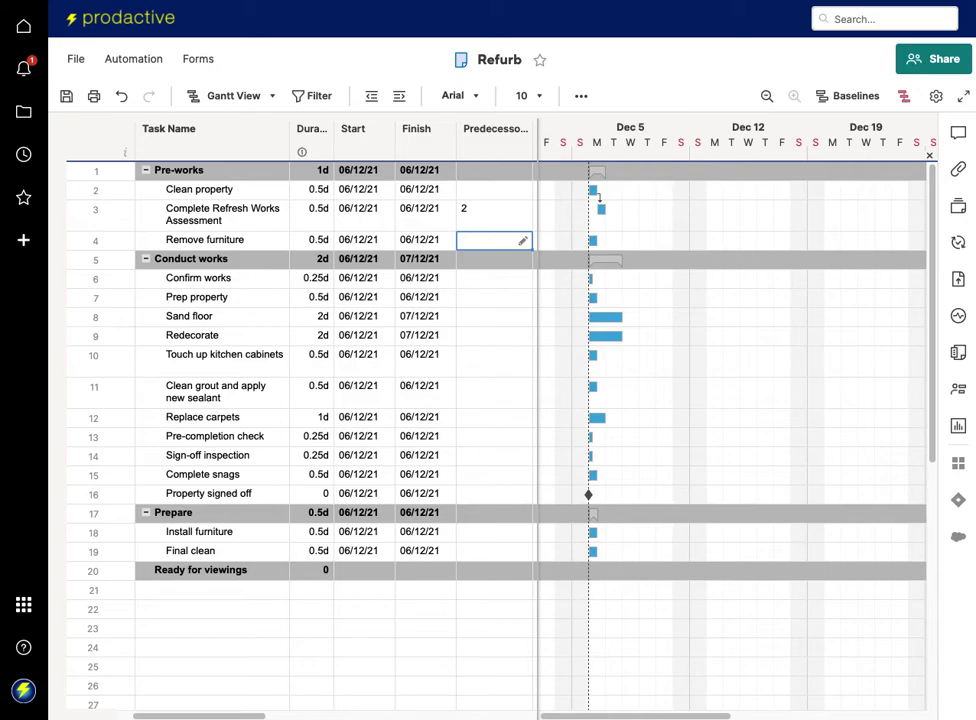
left_click(515, 140)
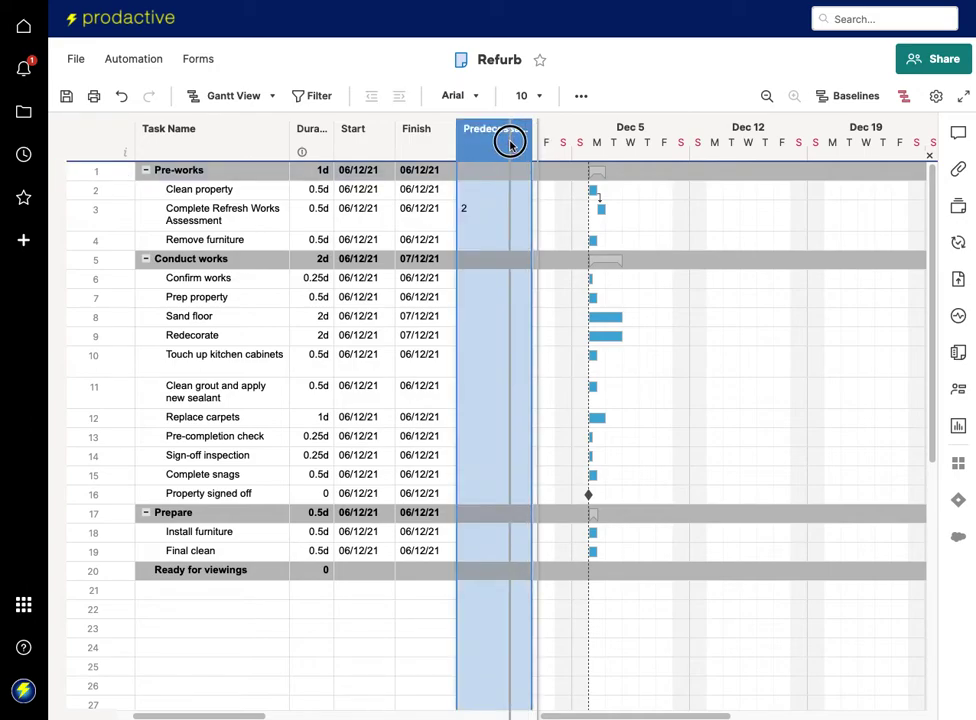
left_click_drag(510, 142, 493, 142)
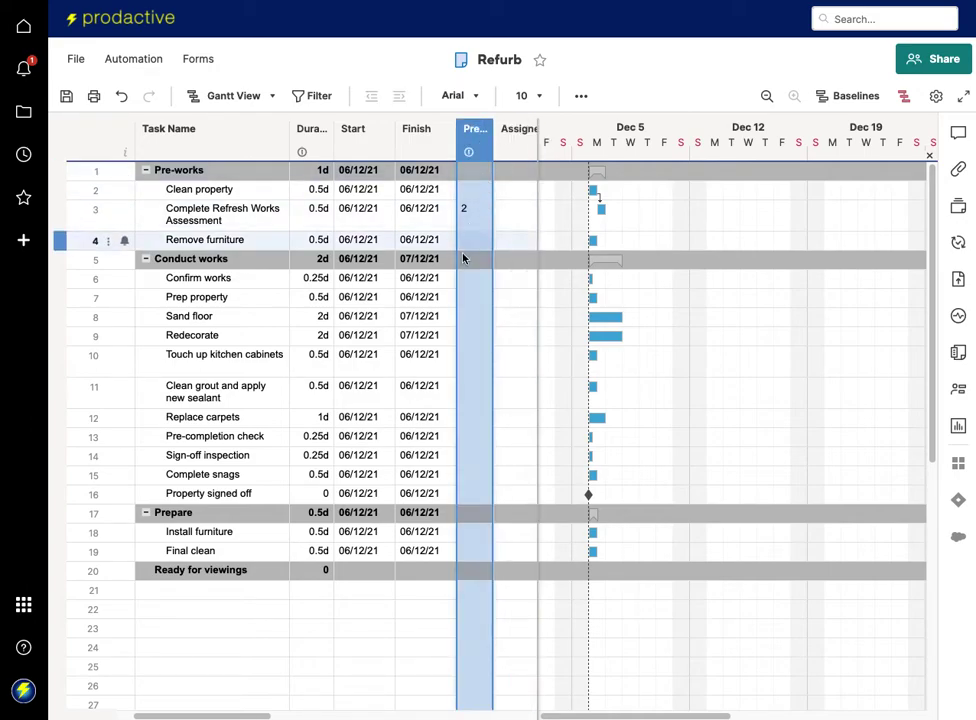
- Set the predecessors from Remove furniture down to Property signed off to 3, 4, 6, 7, 8, 8, 8, 9, 12, 13, 14 and 15, skipping Conduct works
left_click(476, 241)
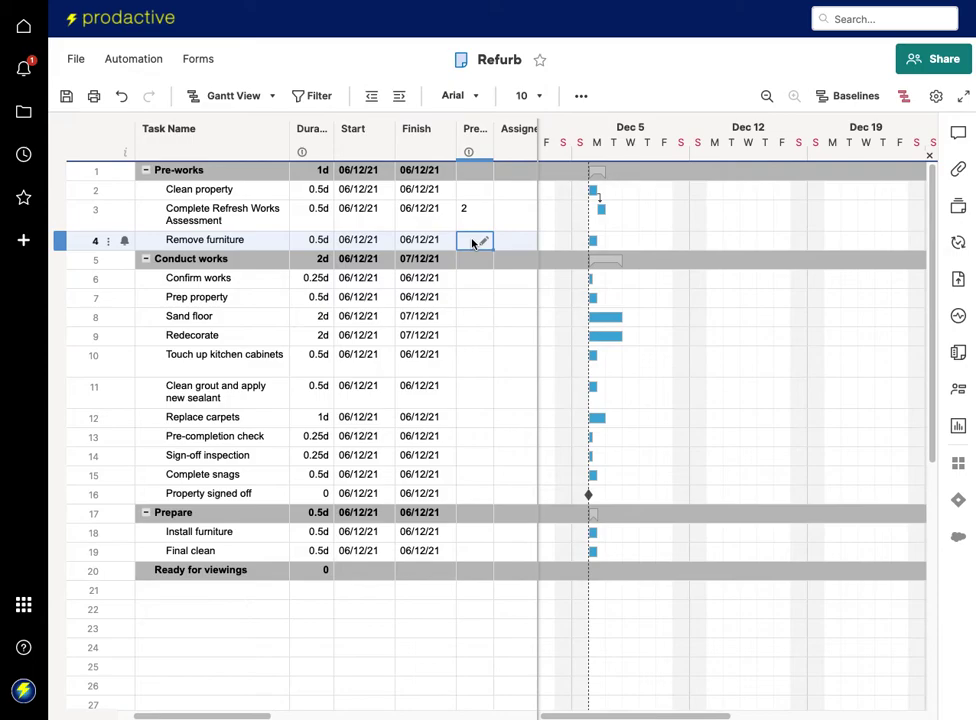
type("3")
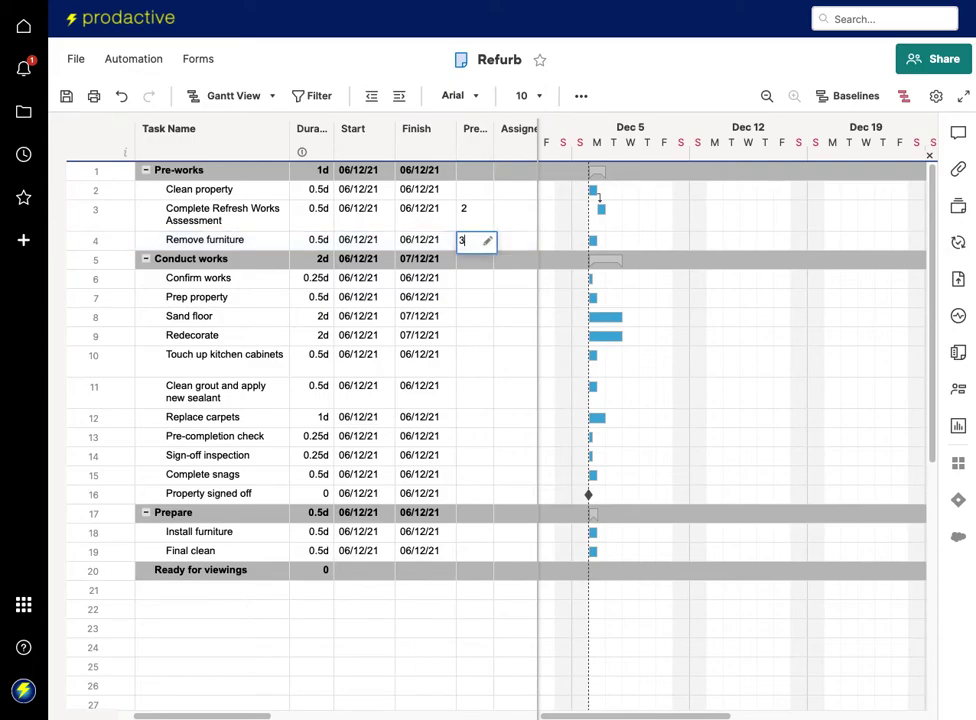
key("Return")
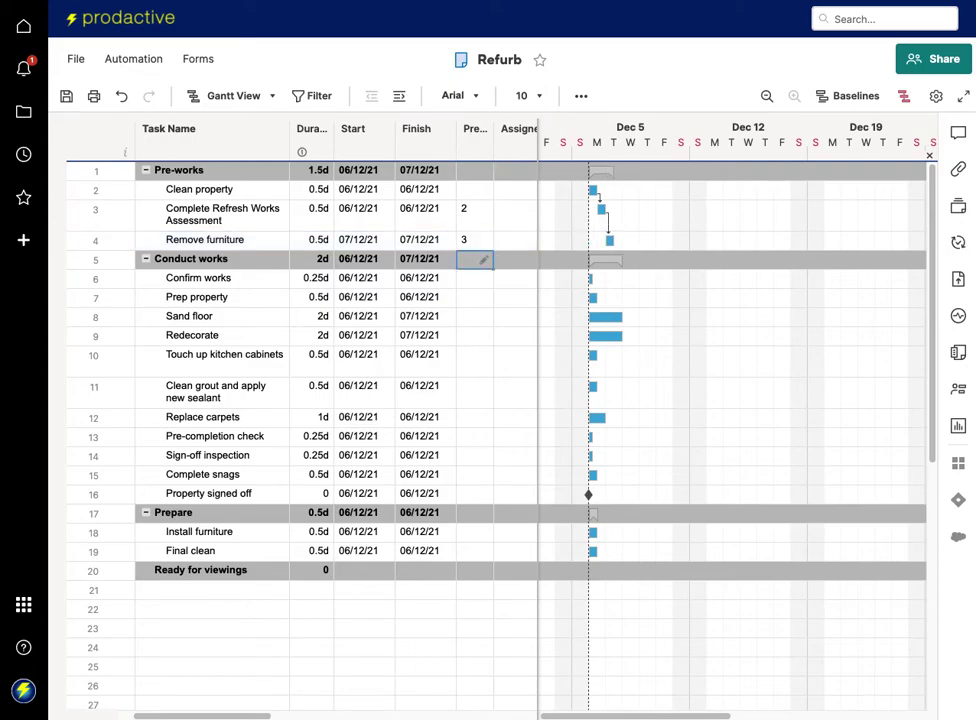
left_click(481, 284)
key("ctrl+v")
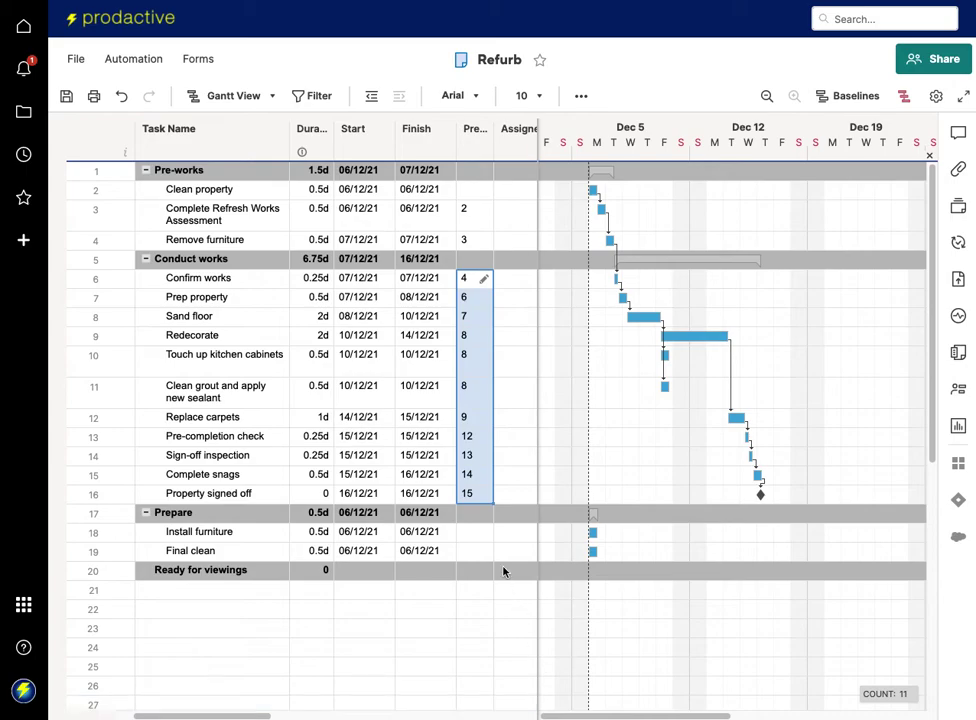
- Set the predecessors of Install furniture, Final clean and Ready for viewings to 16, 18 and 19 respectively
left_click(474, 531)
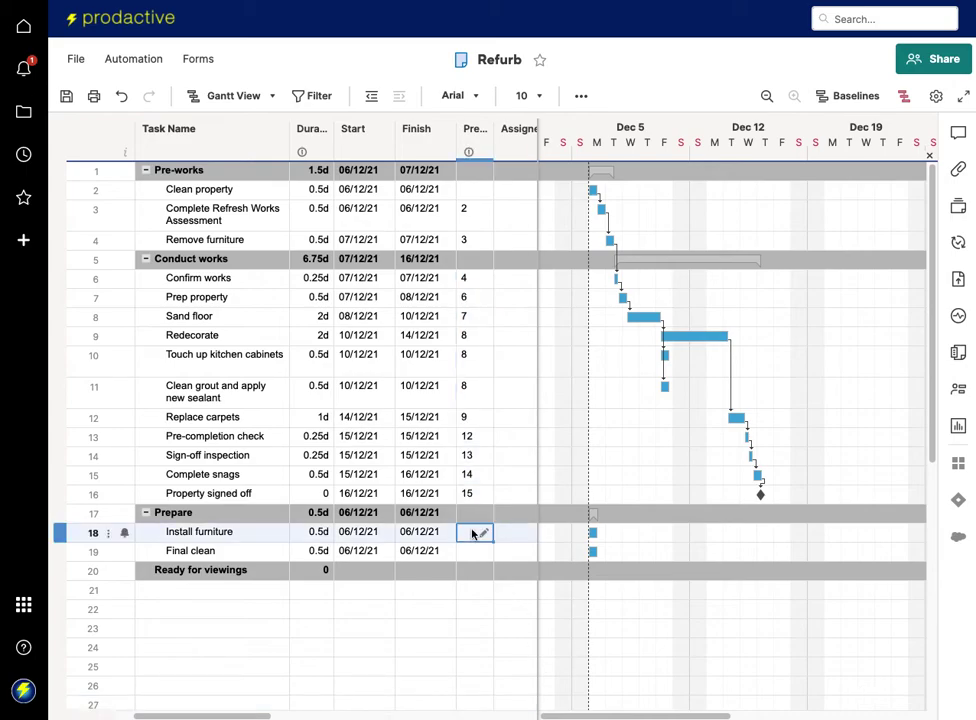
key("ctrl+v")
left_click(470, 571)
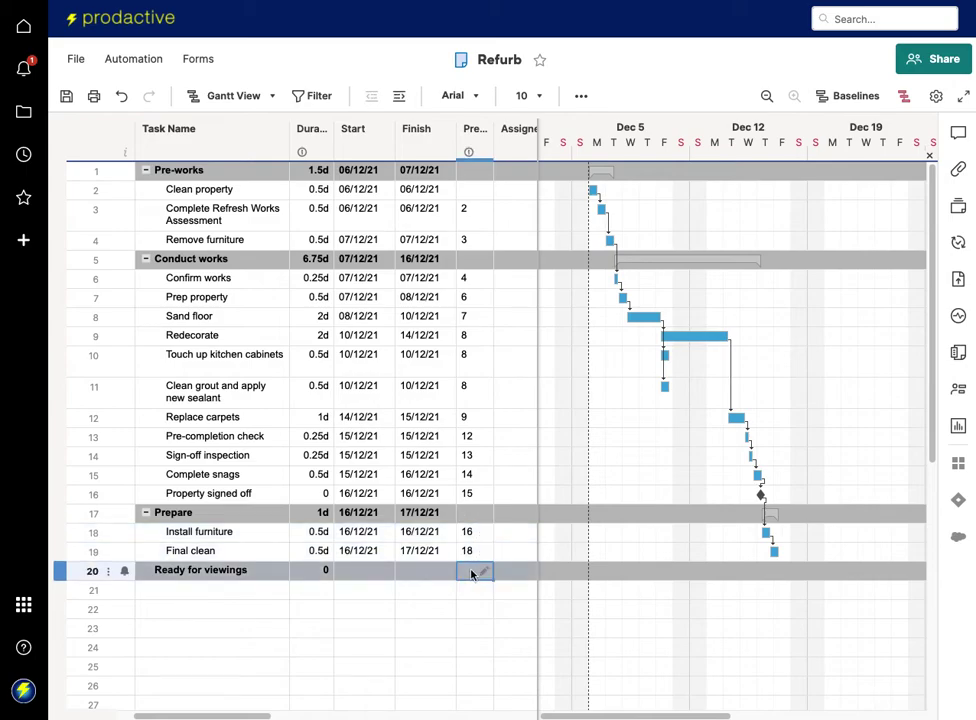
type("19")
key("Return")
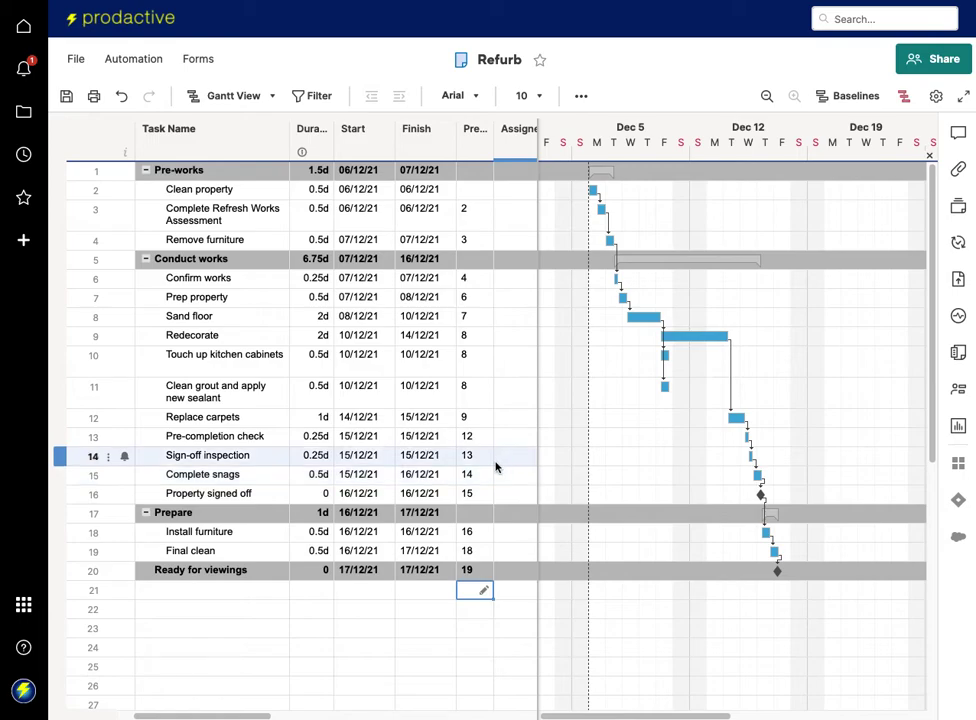
- Examine the linked schedule in the Gantt chart and the Assigned To, % Complete and Status columns
scroll(637, 474, "right", 2)
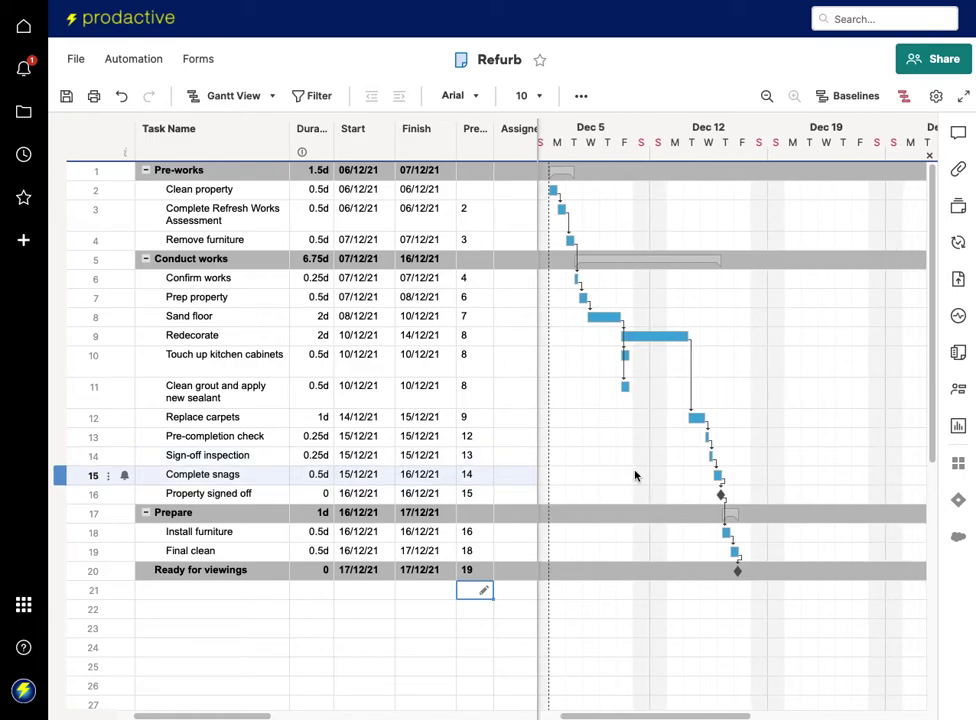
scroll(501, 200, "right", 2)
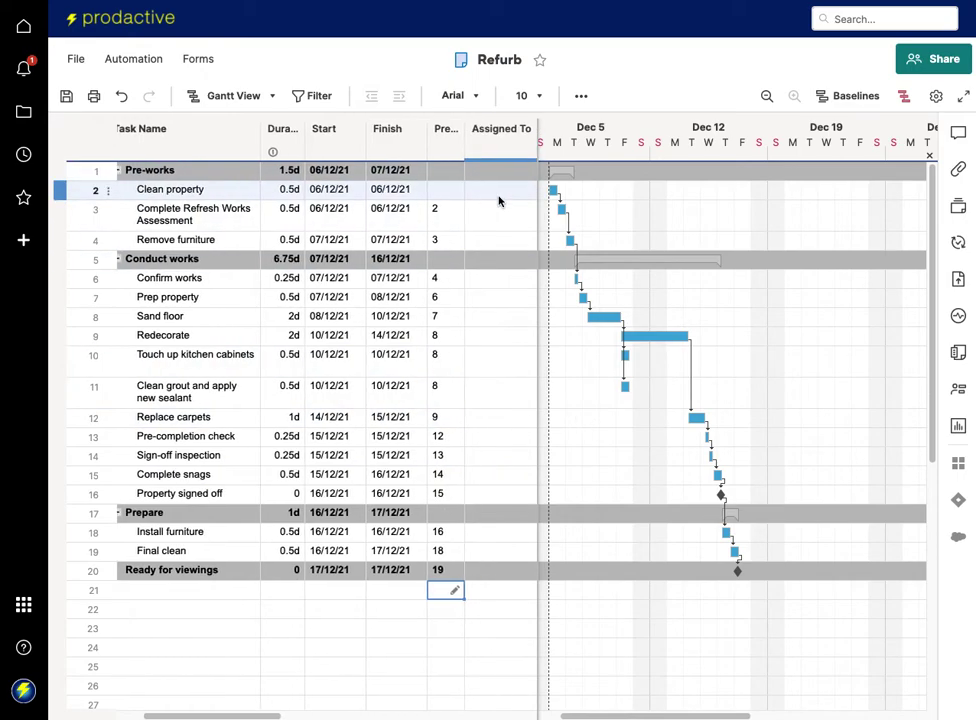
scroll(499, 201, "right", 5)
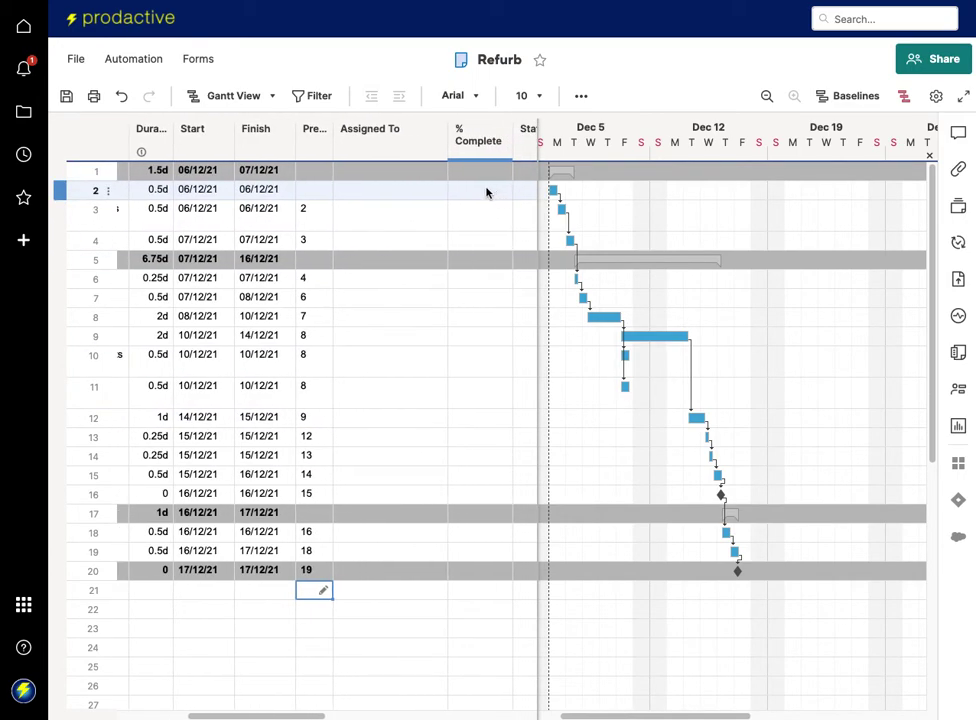
scroll(482, 196, "right", 2)
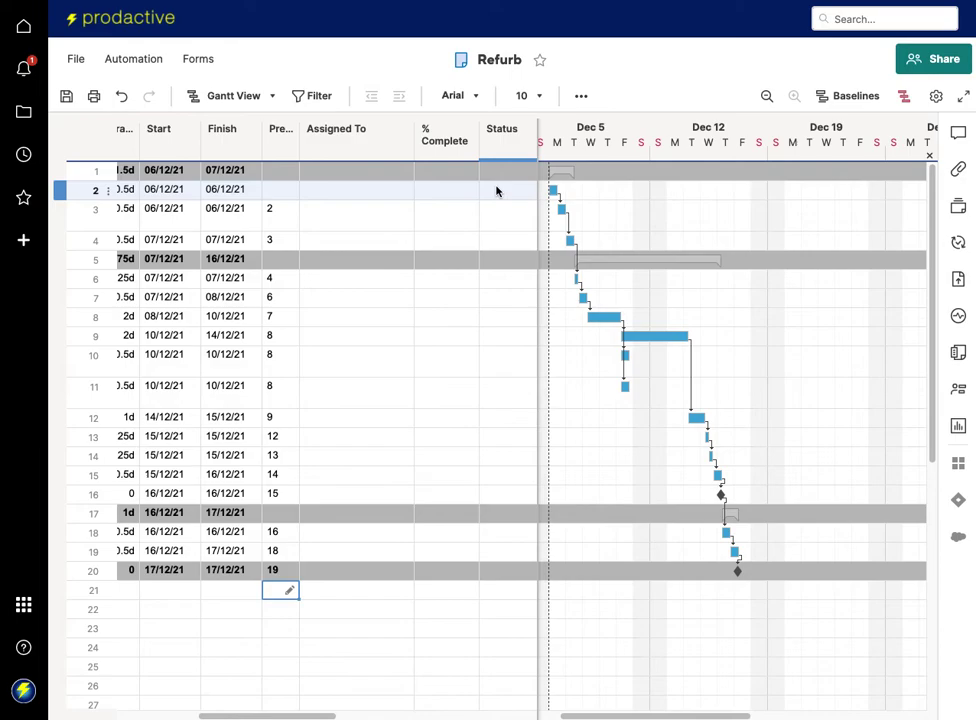
scroll(497, 190, "left", 3)
scroll(496, 190, "left", 3)
scroll(451, 312, "left", 3)
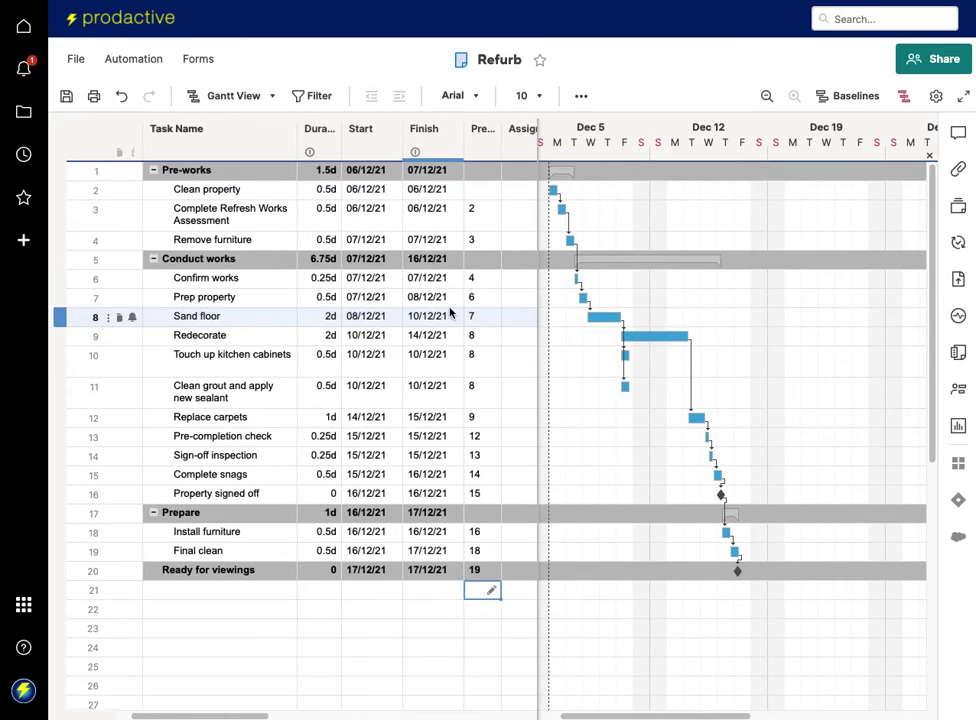
- Show the critical path in the Gantt chart and set a schedule baseline with the baseline displayed
left_click(905, 98)
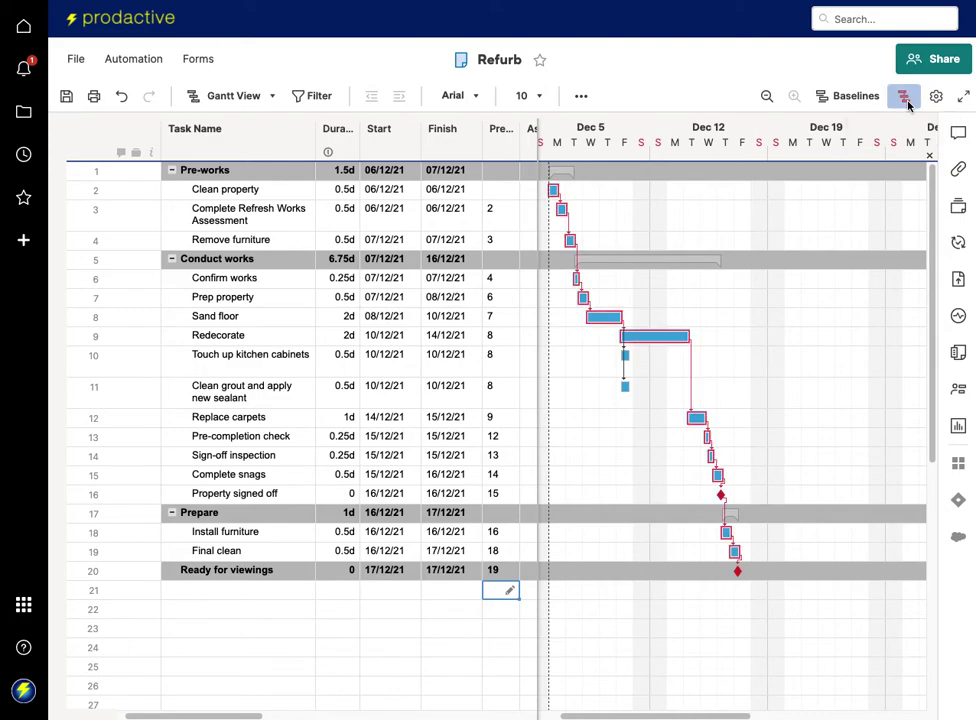
left_click(843, 97)
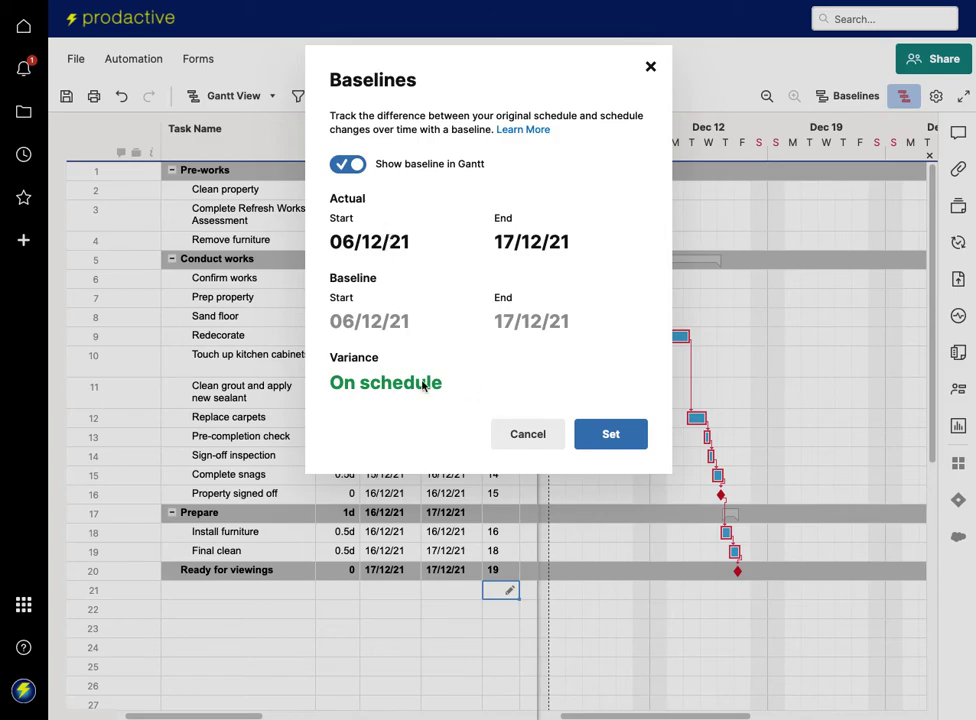
left_click(612, 437)
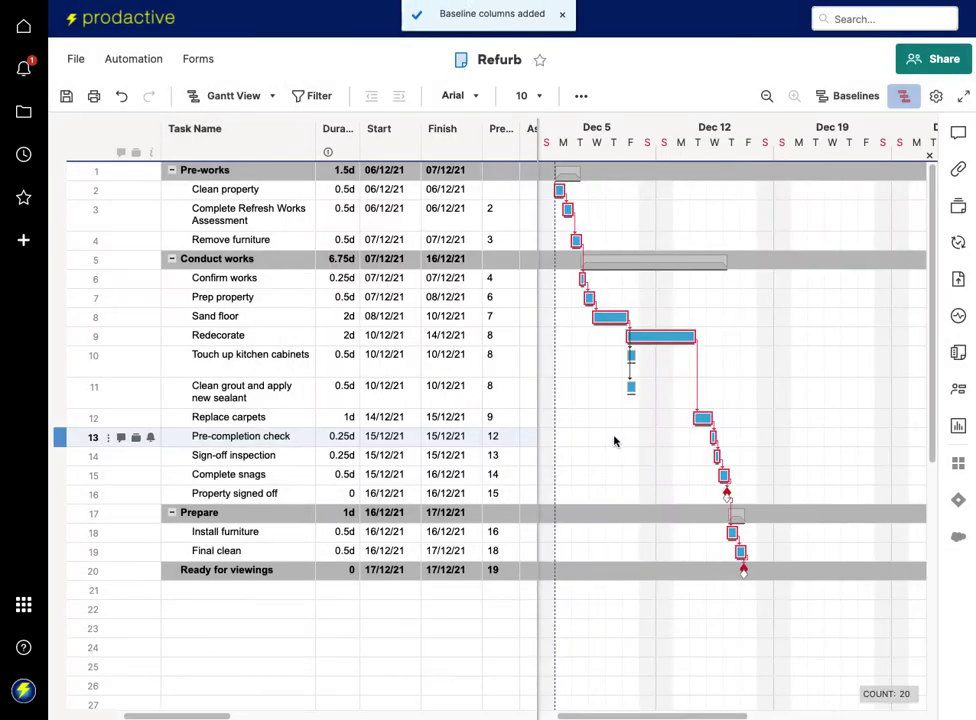
- Set the duration of Clean property to 4 days to compare the shifted schedule with the baseline
scroll(480, 409, "right", 2)
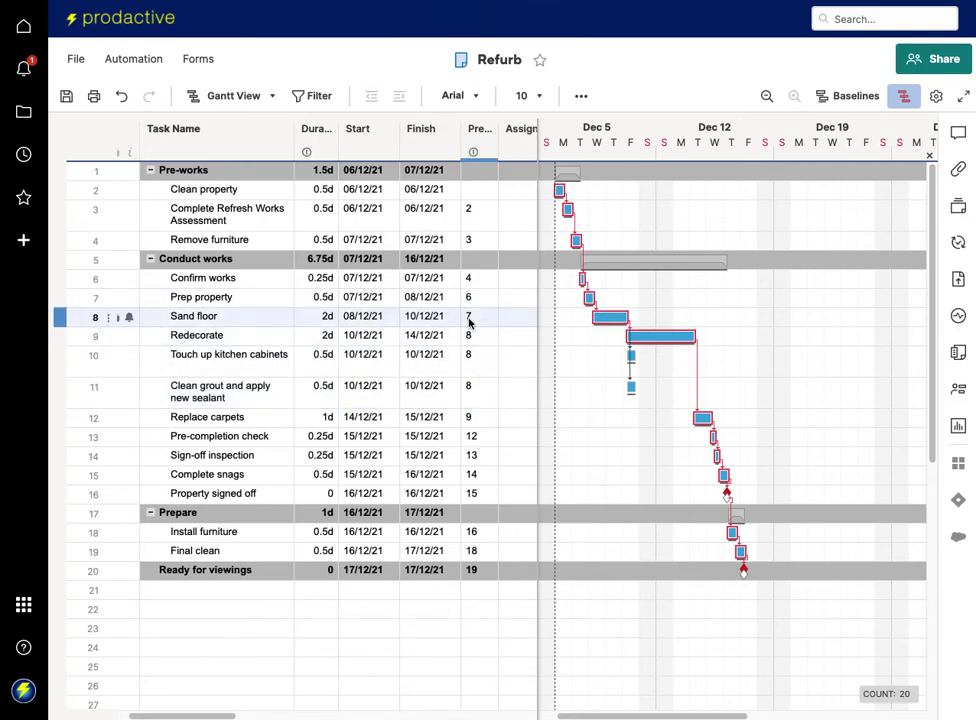
left_click(324, 195)
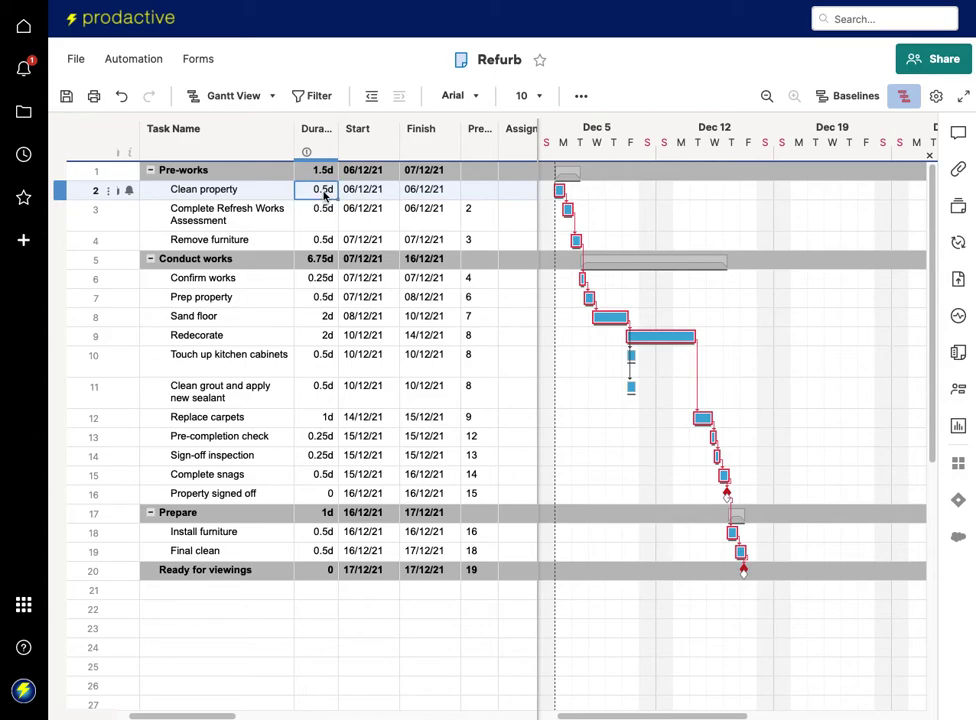
type("4")
key("Return")
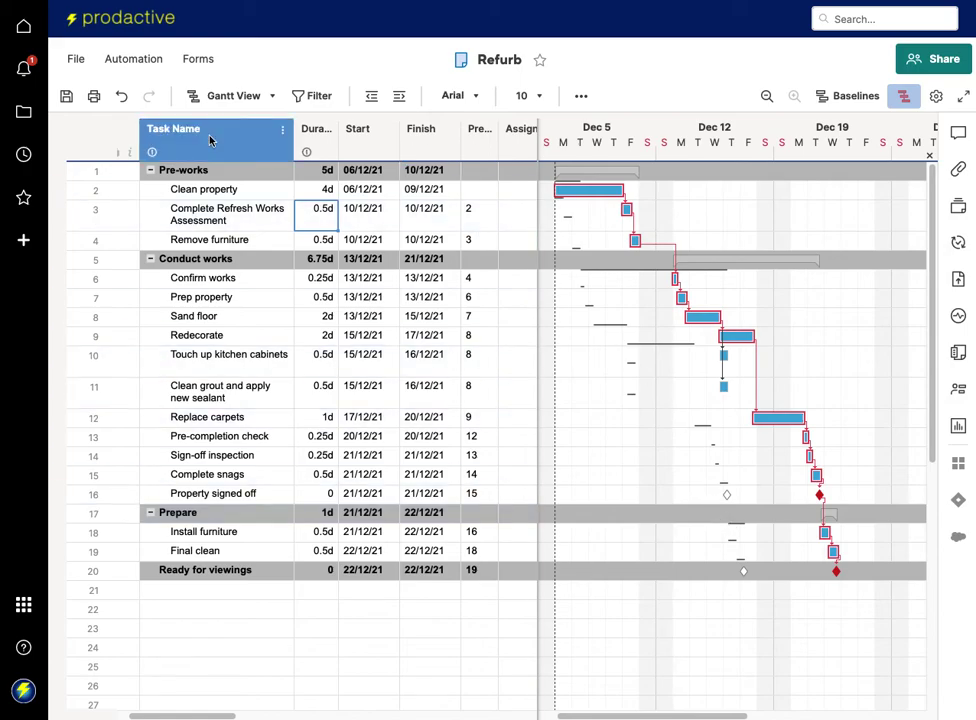
- Examine the Refurb plan in Card, Calendar and Grid views, then return to the Gantt view
left_click(247, 102)
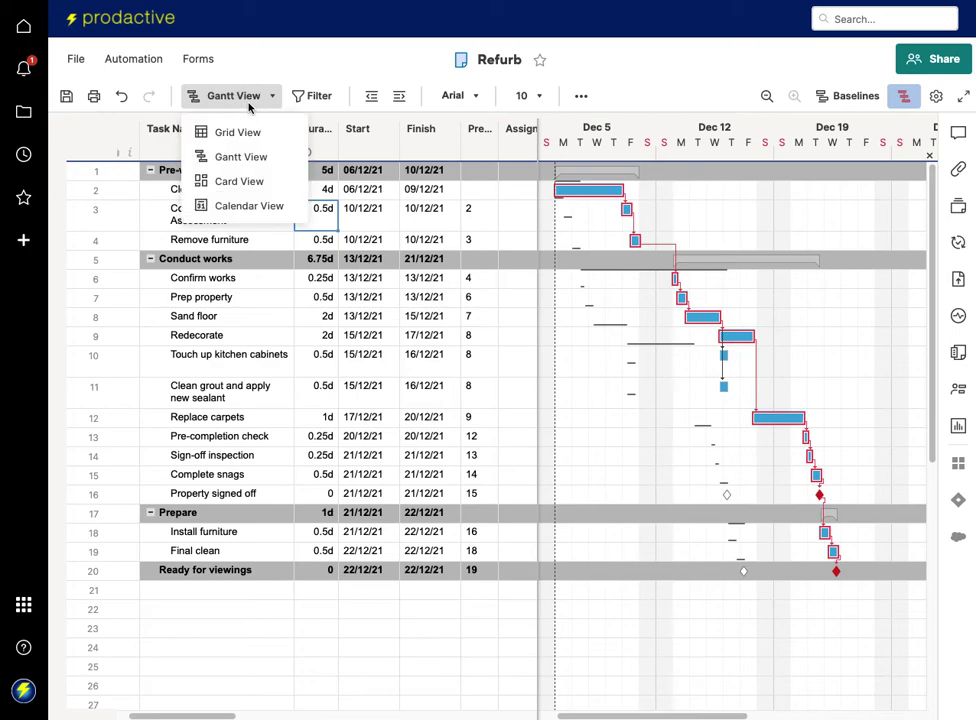
left_click(249, 182)
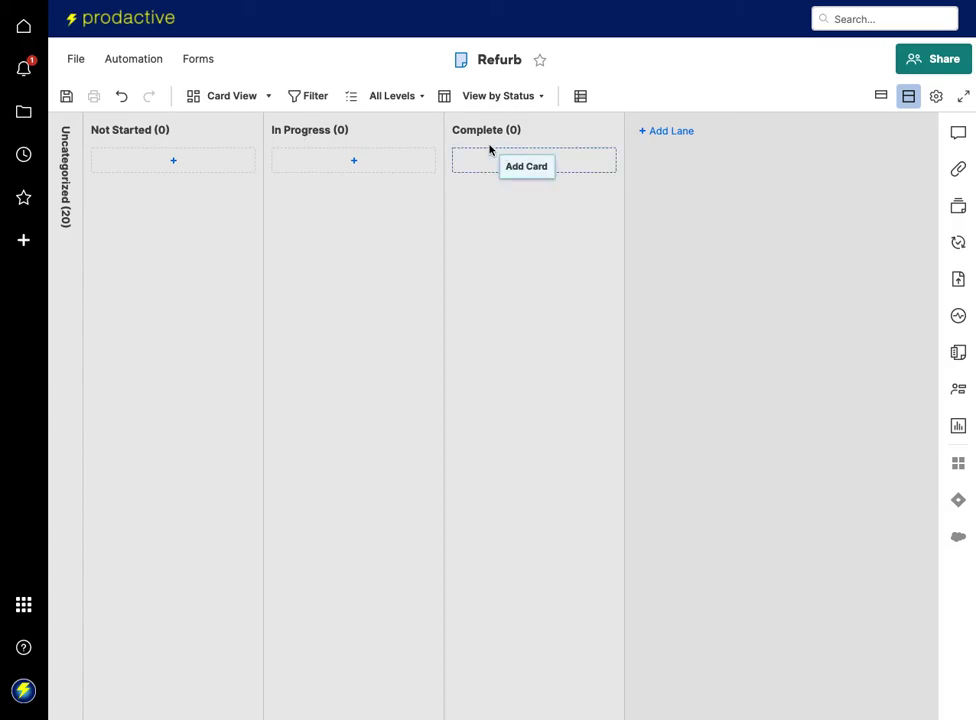
left_click(231, 97)
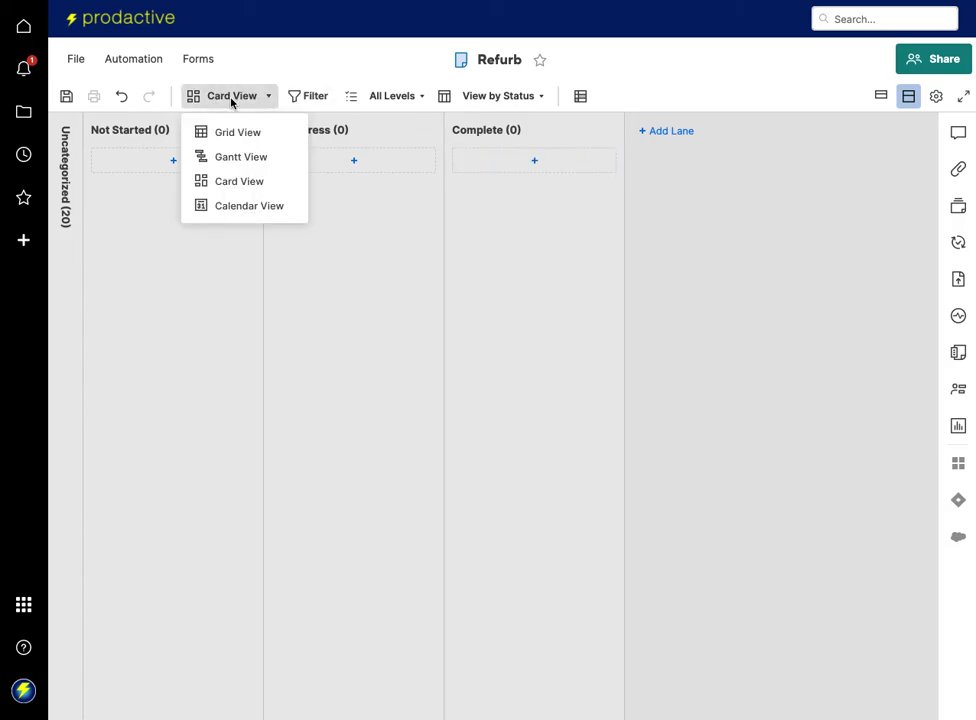
left_click(235, 207)
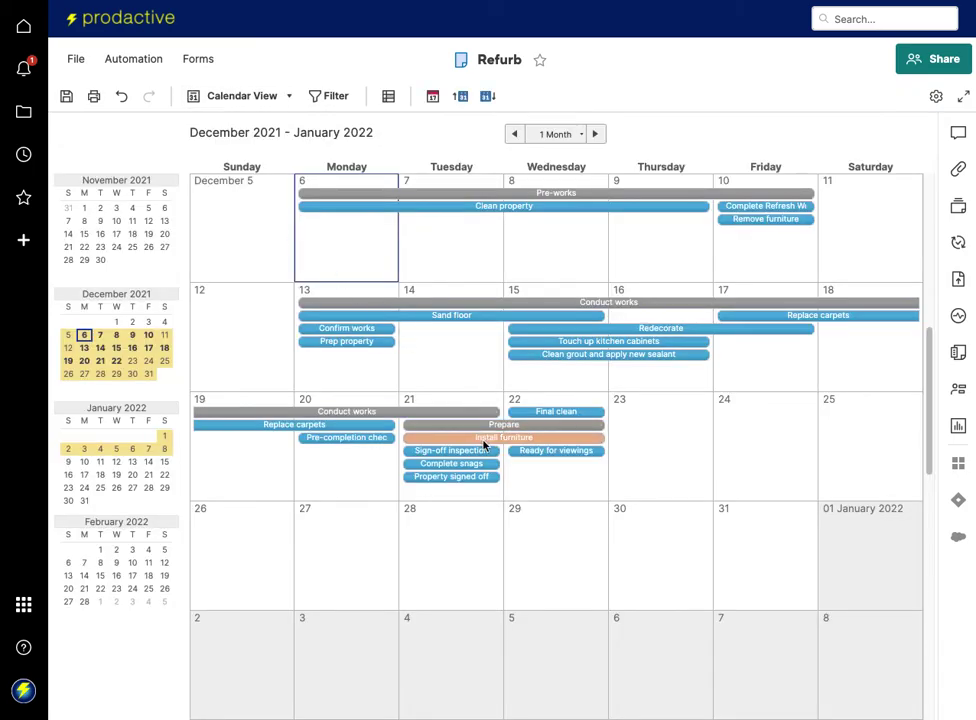
left_click(252, 96)
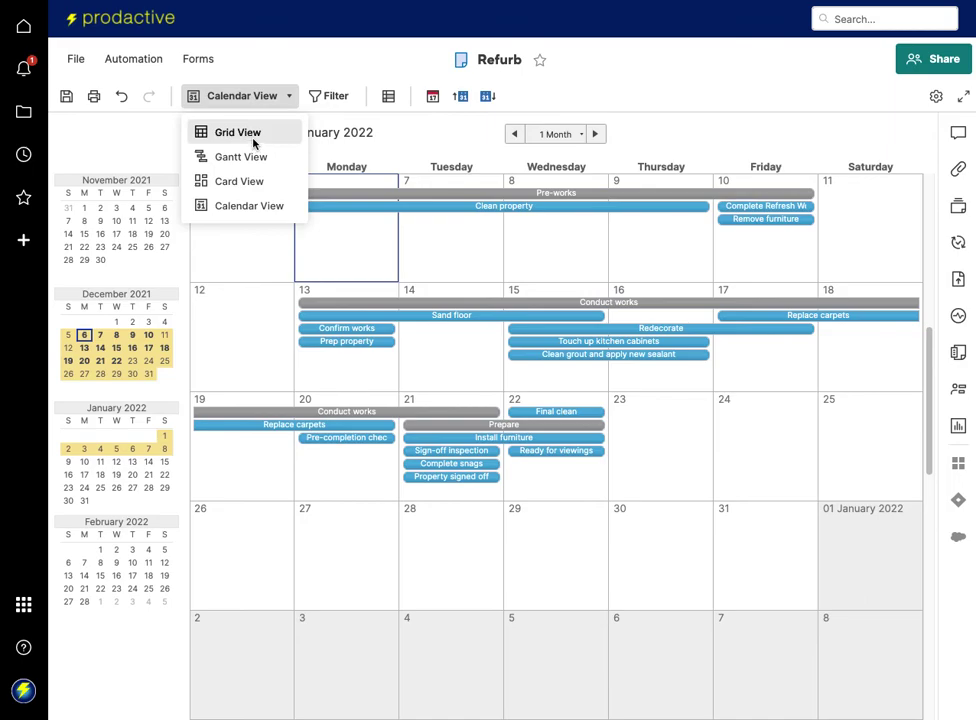
left_click(238, 133)
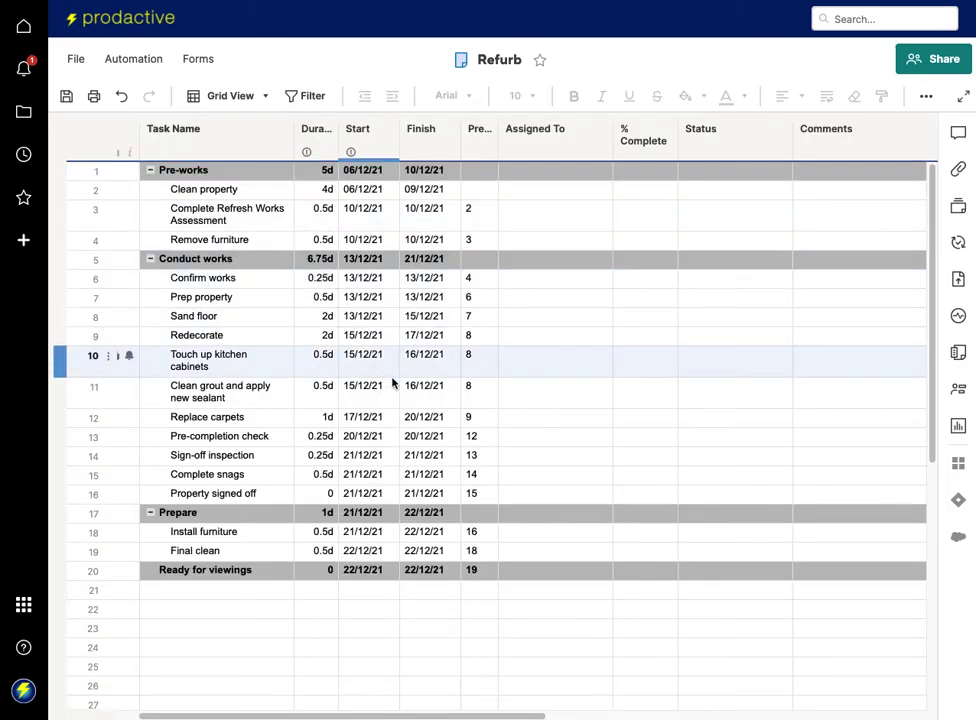
left_click(227, 96)
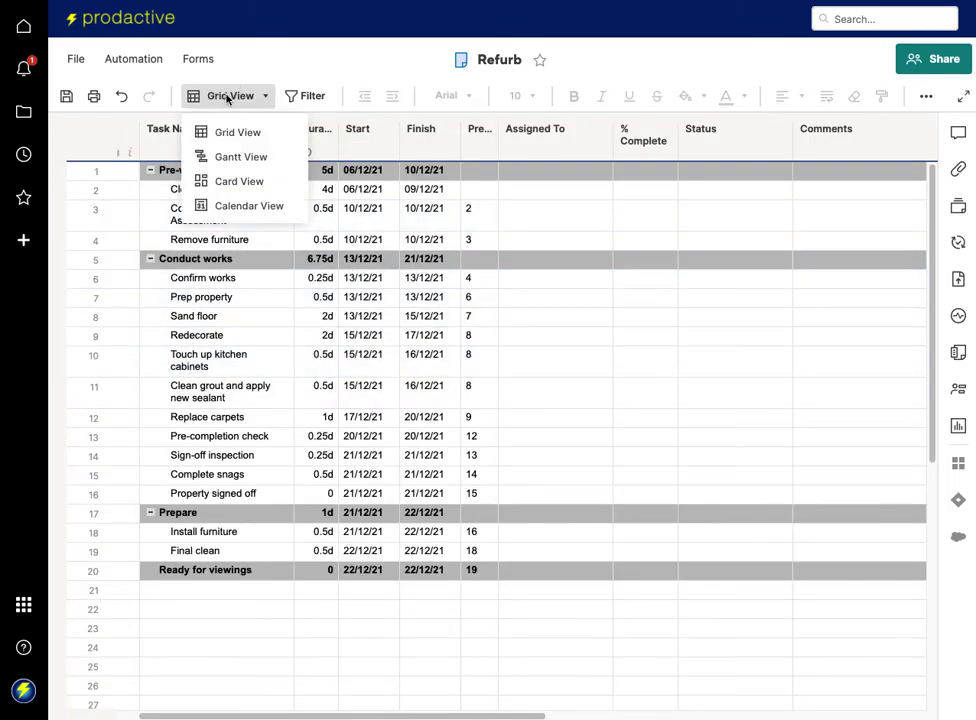
left_click(239, 158)
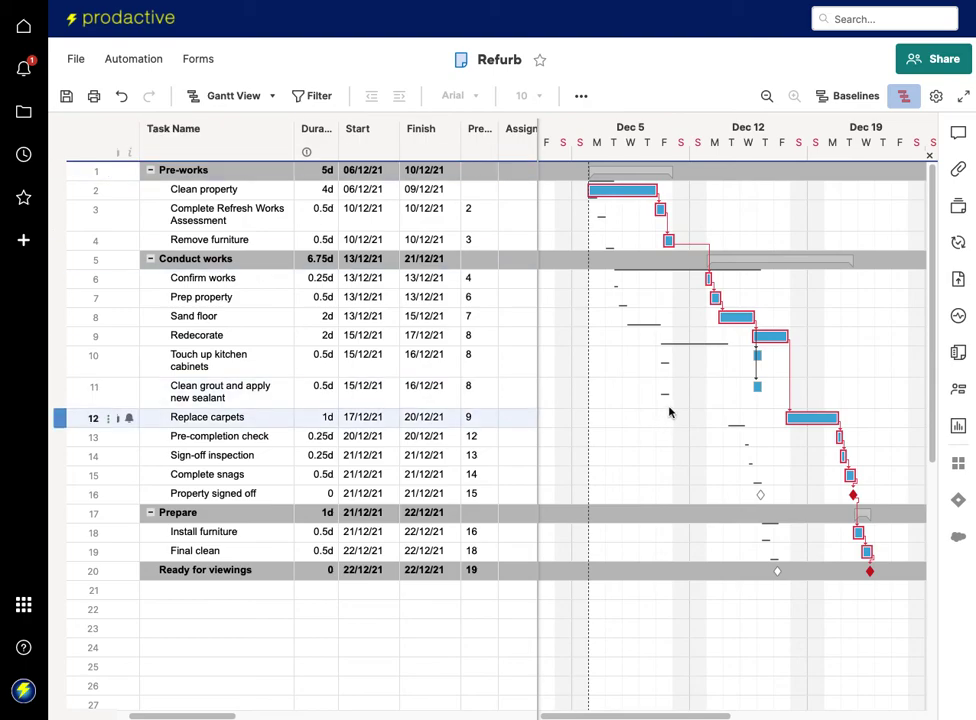